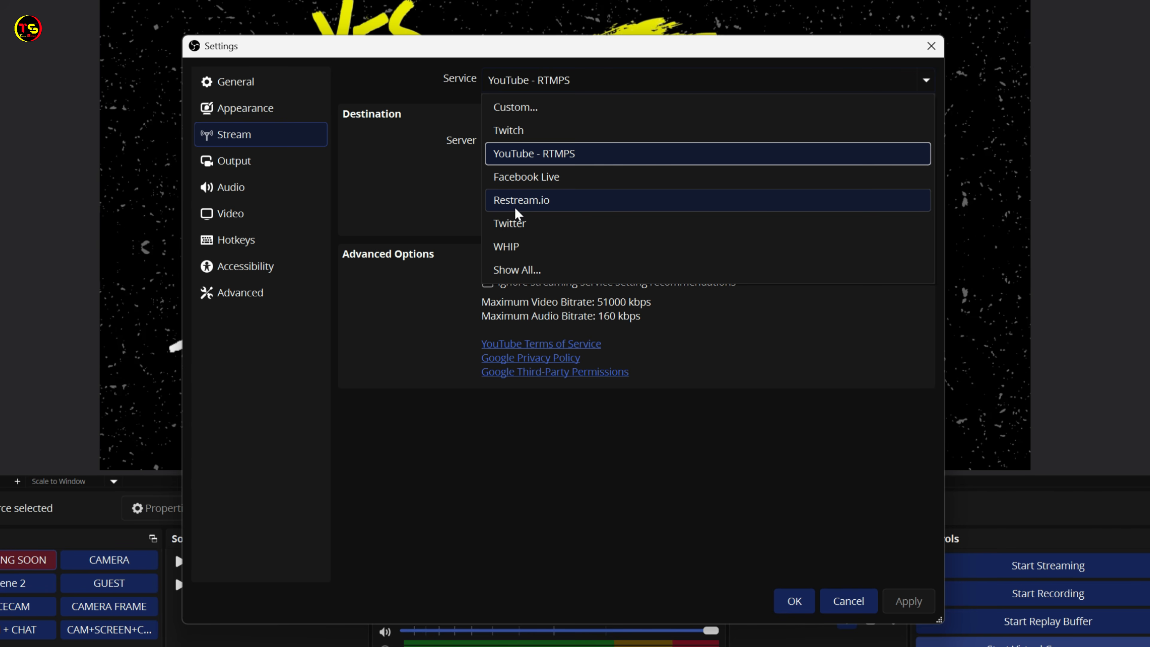
Set the streaming service to YouTube - RTMPS and choose to connect with a stream key
{"action": "left_click", "coordinate": [544, 157]}
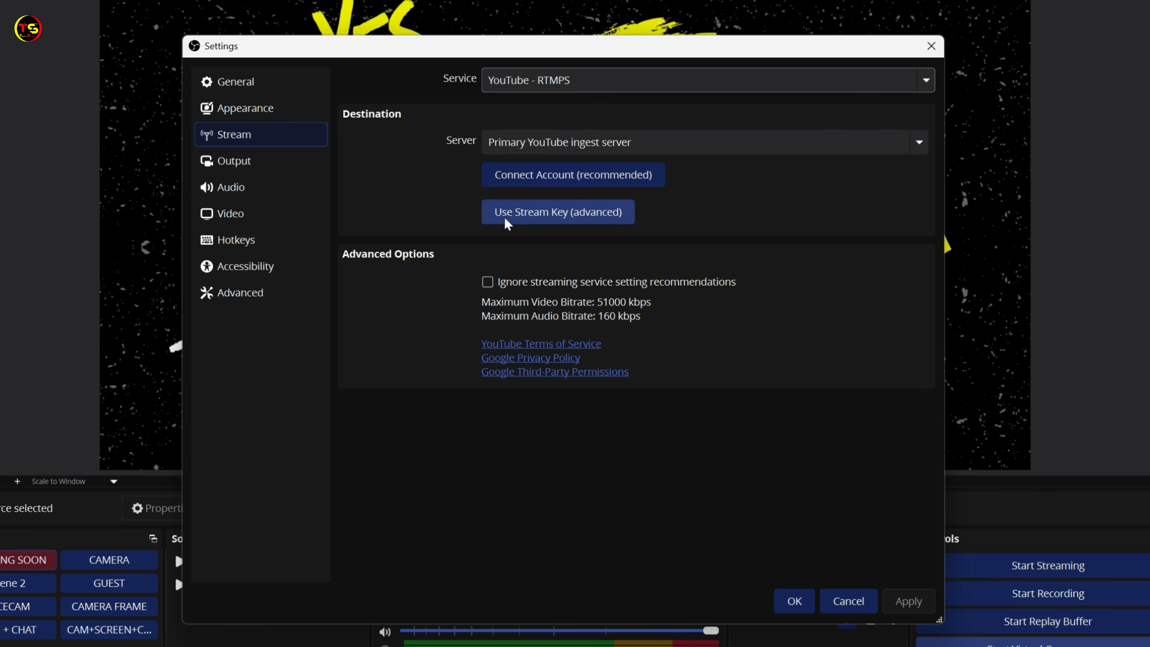
{"action": "left_click", "coordinate": [545, 217]}
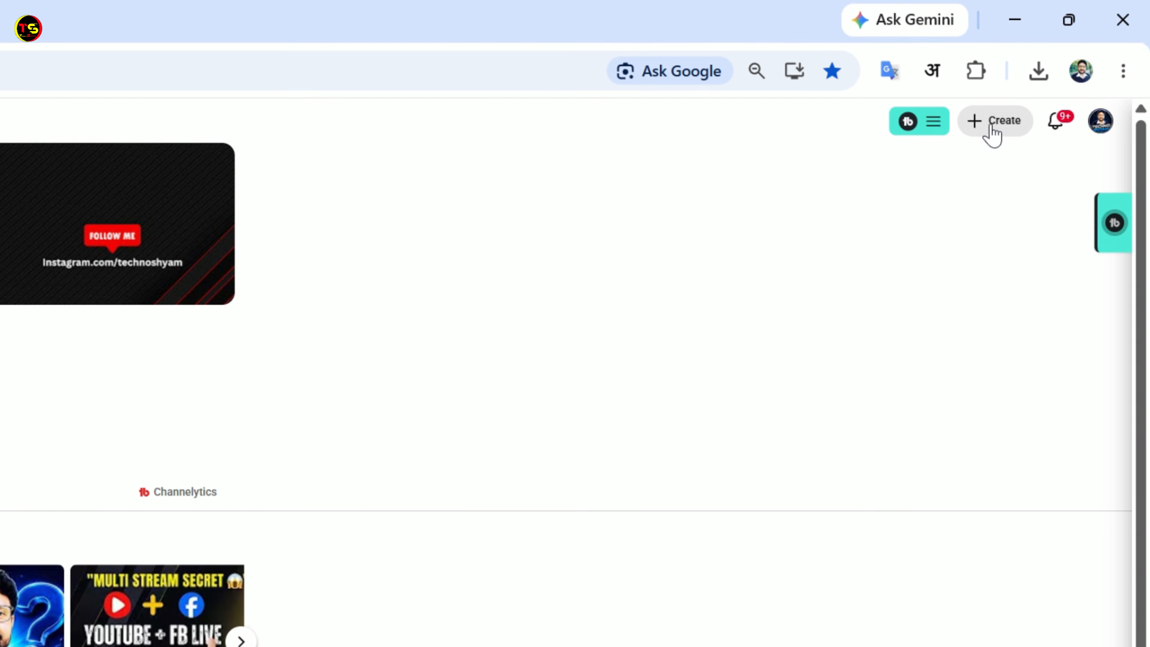
Switch to YouTube in the browser and schedule a live stream titled "Testing live Multistream", reusing the previous stream's settings
{"action": "left_click", "coordinate": [991, 134]}
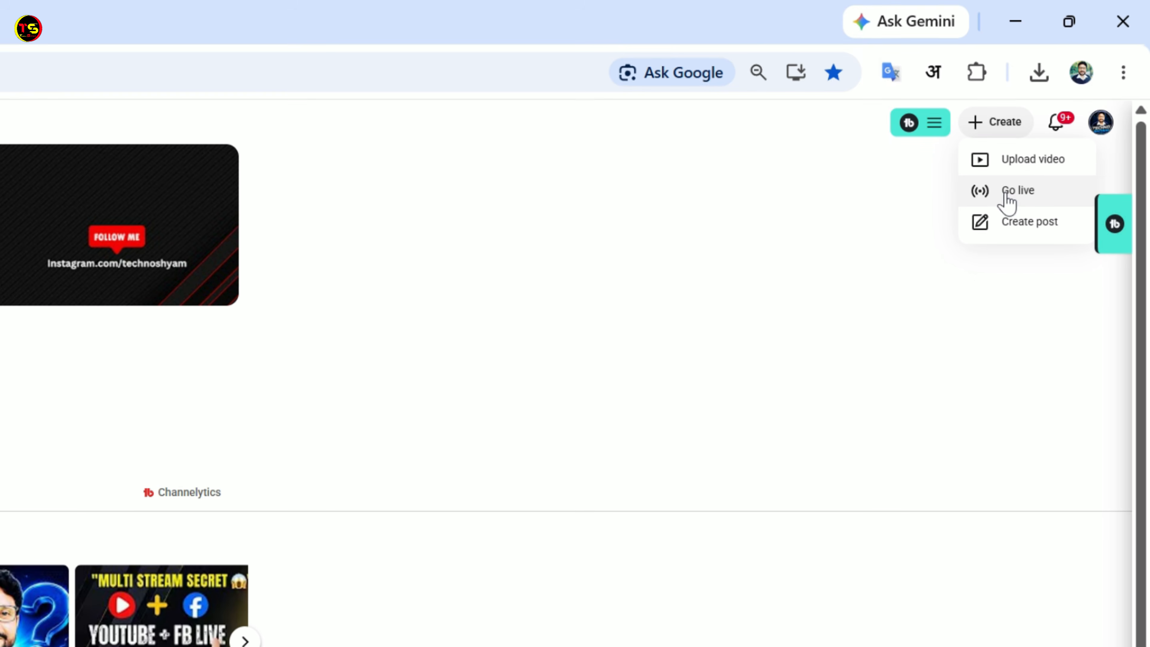
{"action": "left_click", "coordinate": [1013, 190]}
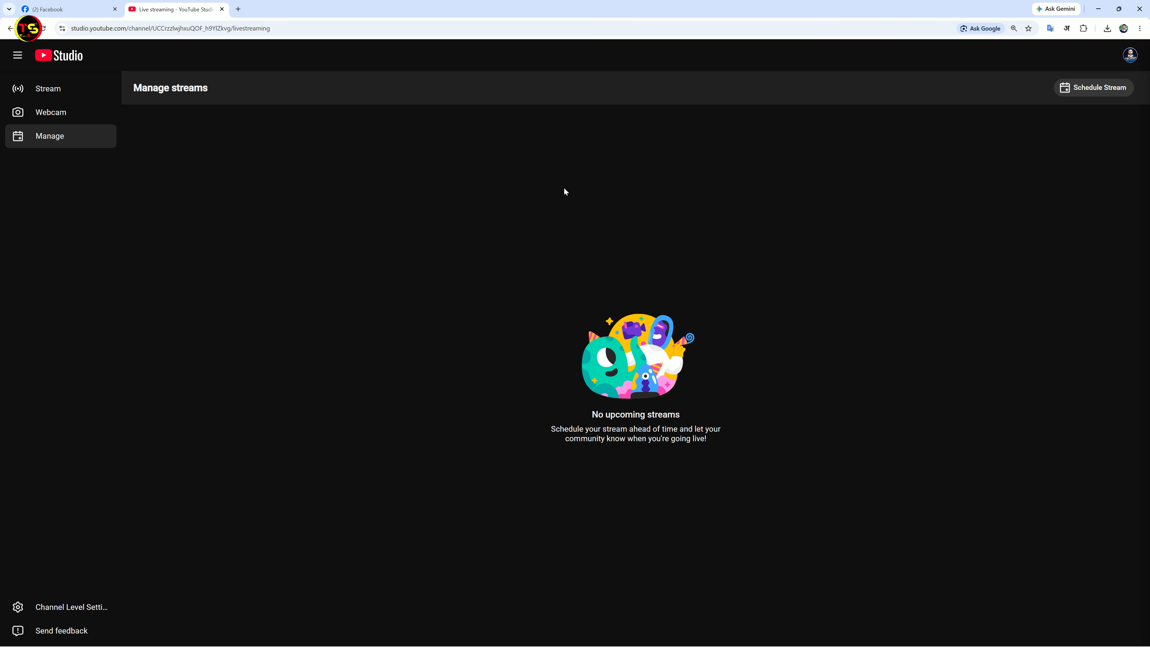
{"action": "left_click", "coordinate": [1086, 93]}
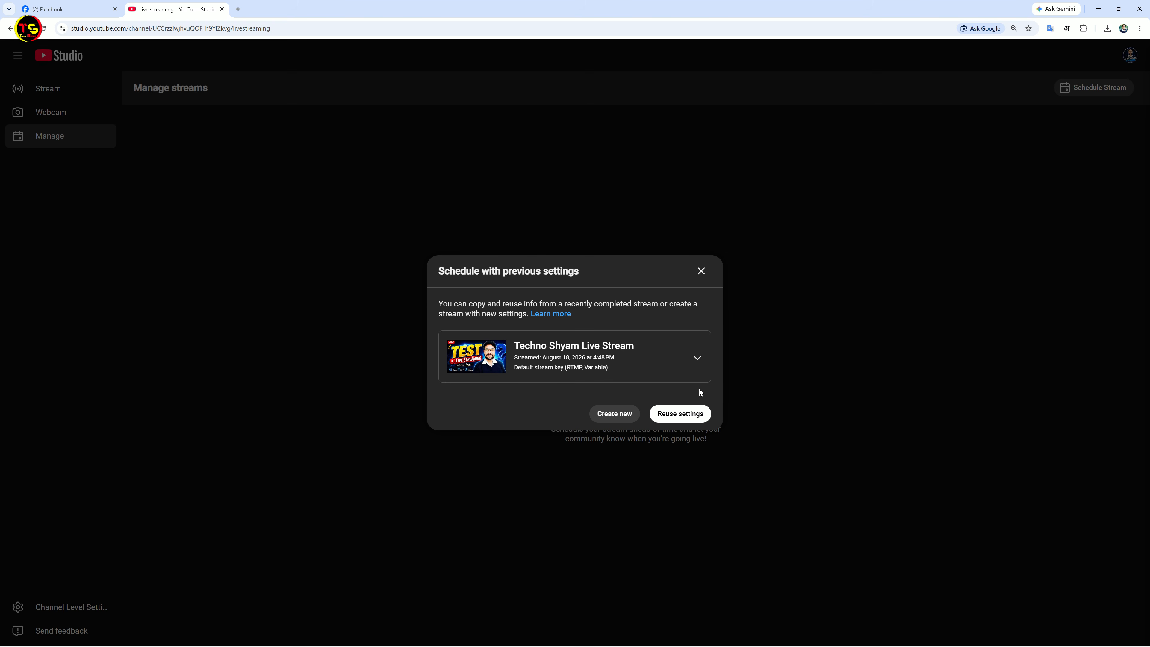
{"action": "left_click", "coordinate": [686, 419]}
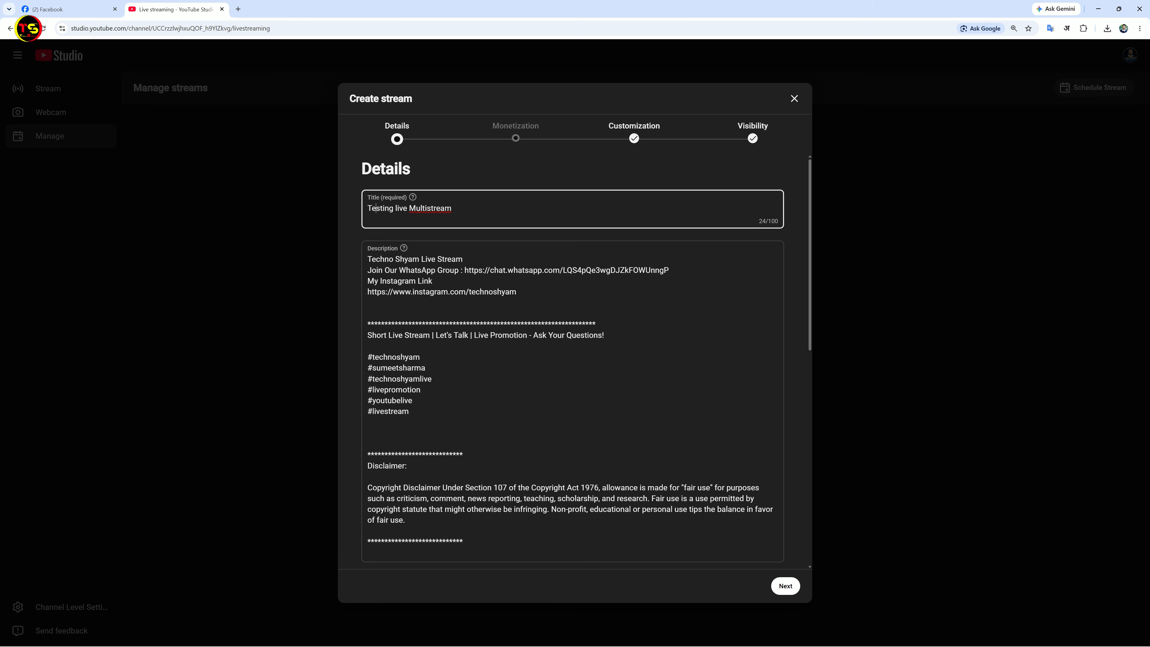
{"action": "scroll", "coordinate": [588, 281], "scroll_direction": "down", "scroll_amount": 7}
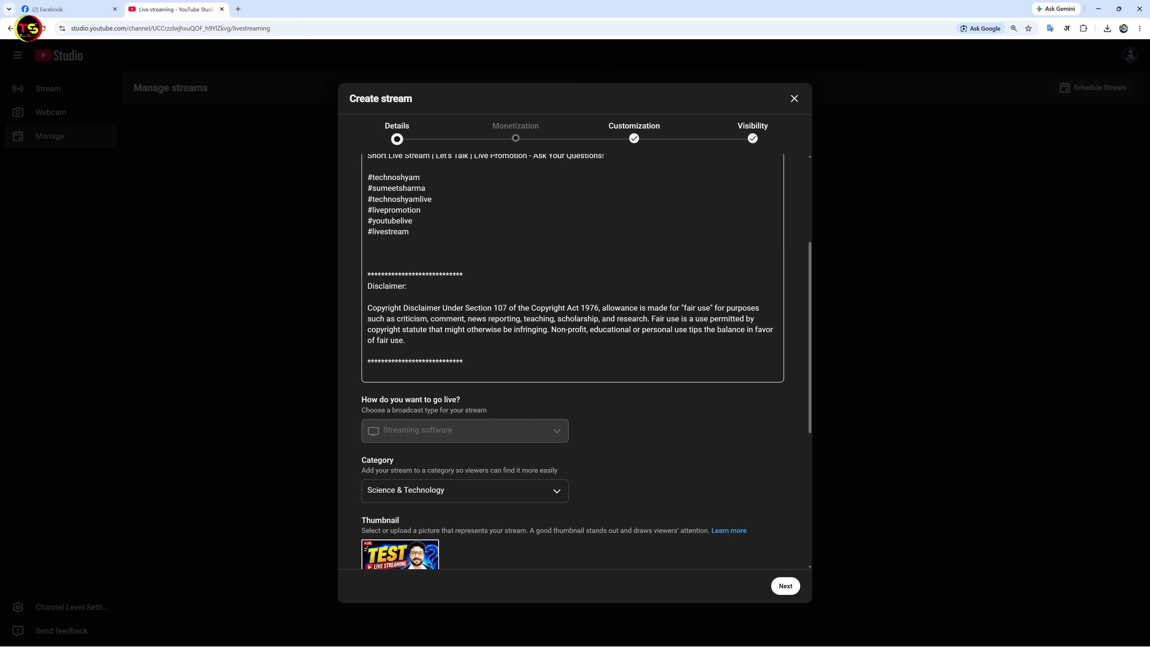
{"action": "scroll", "coordinate": [659, 348], "scroll_direction": "down", "scroll_amount": 3}
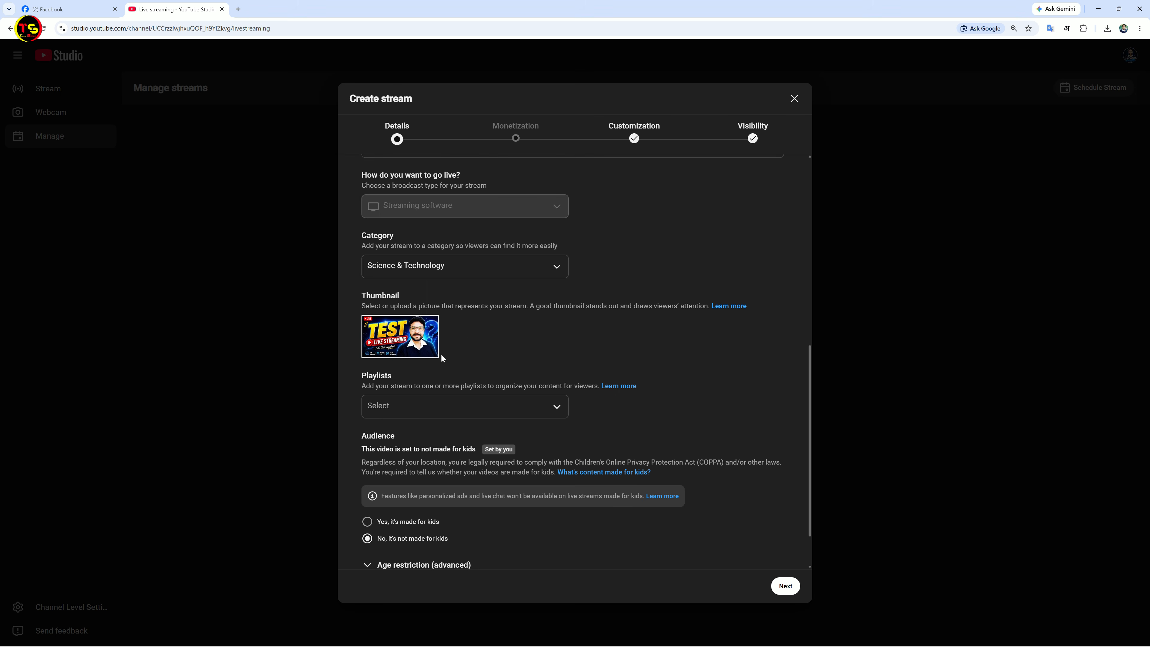
{"action": "left_click", "coordinate": [785, 586]}
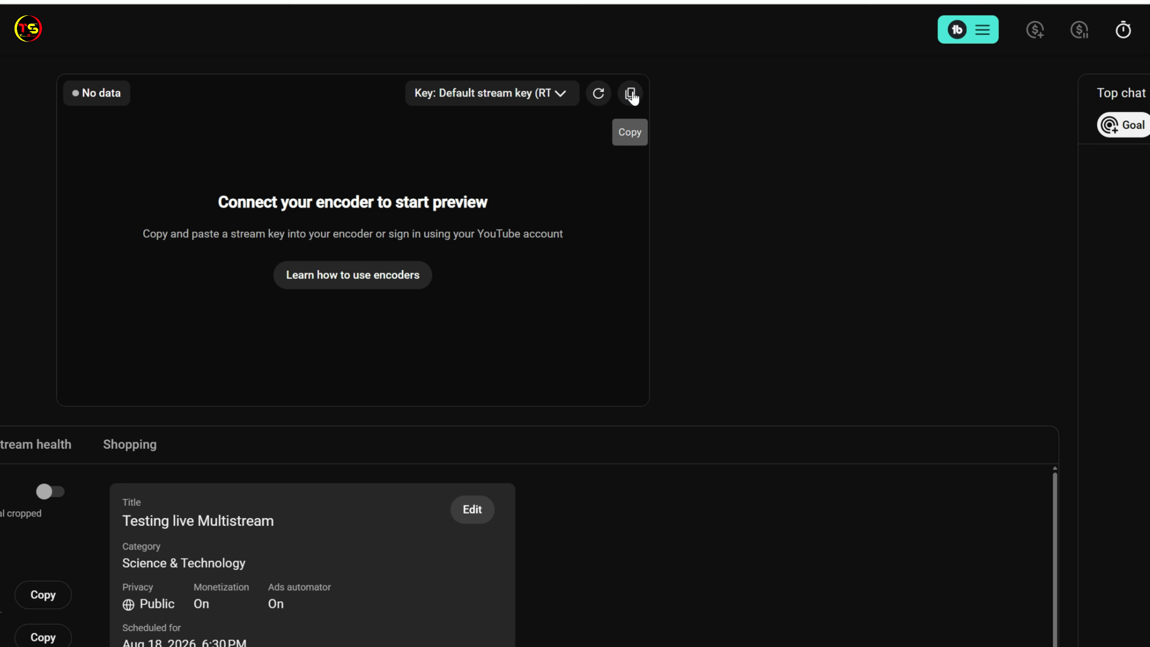
Copy YouTube's default stream key, paste it into the OBS stream settings and save them
{"action": "left_click", "coordinate": [631, 94]}
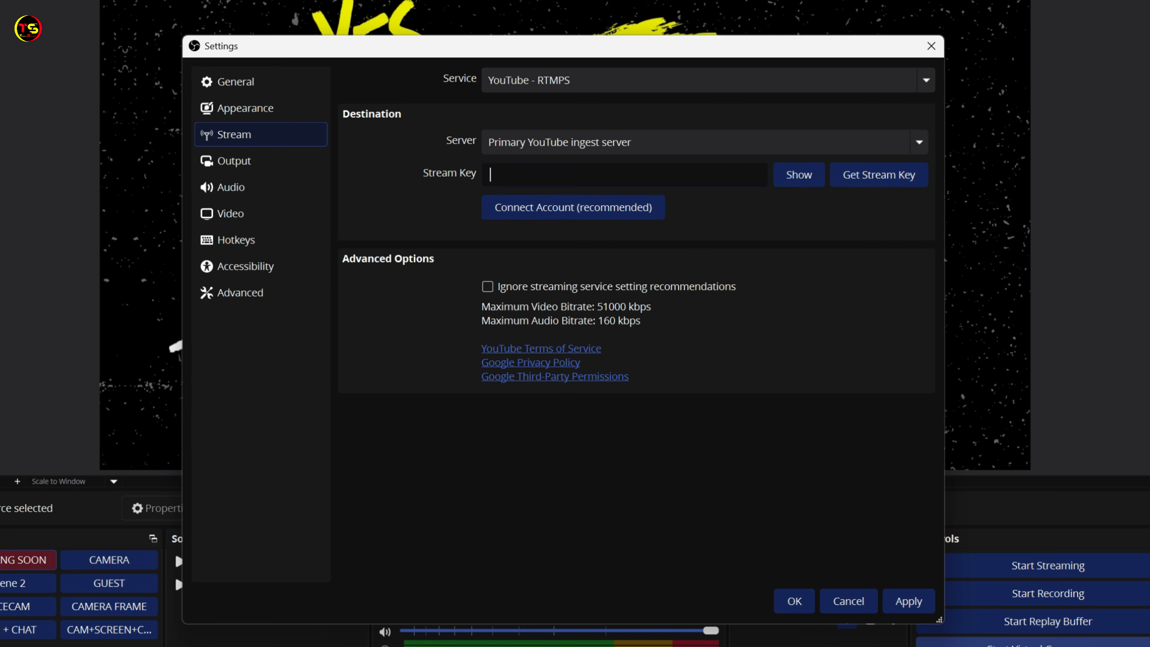
{"action": "right_click", "coordinate": [502, 169]}
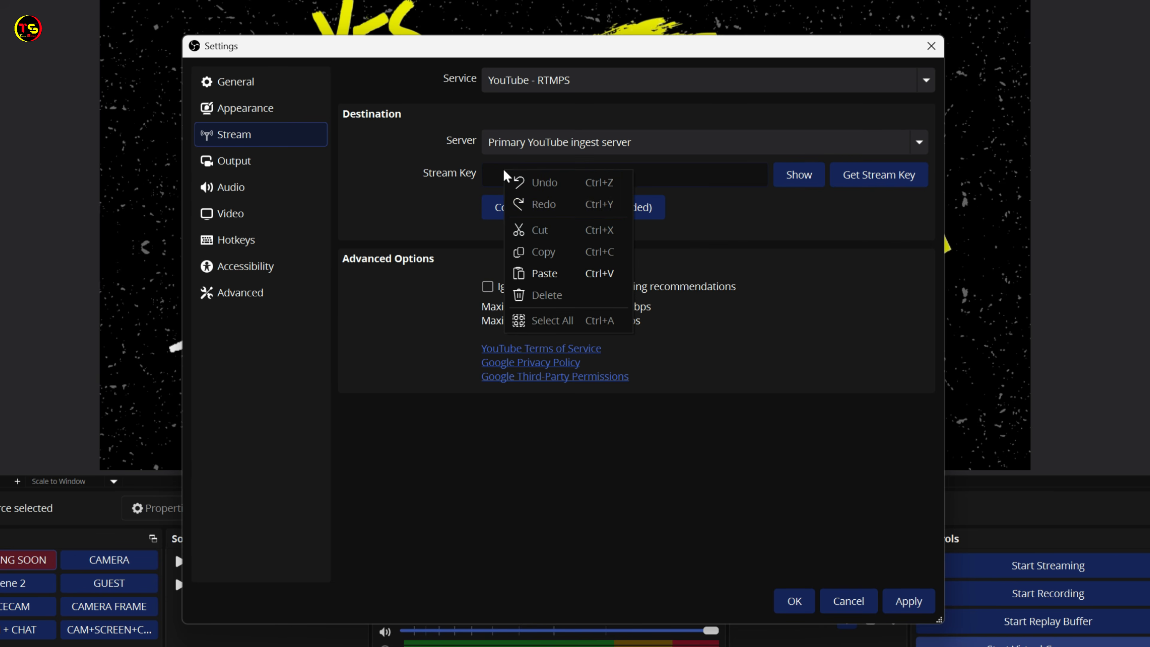
{"action": "left_click", "coordinate": [546, 272]}
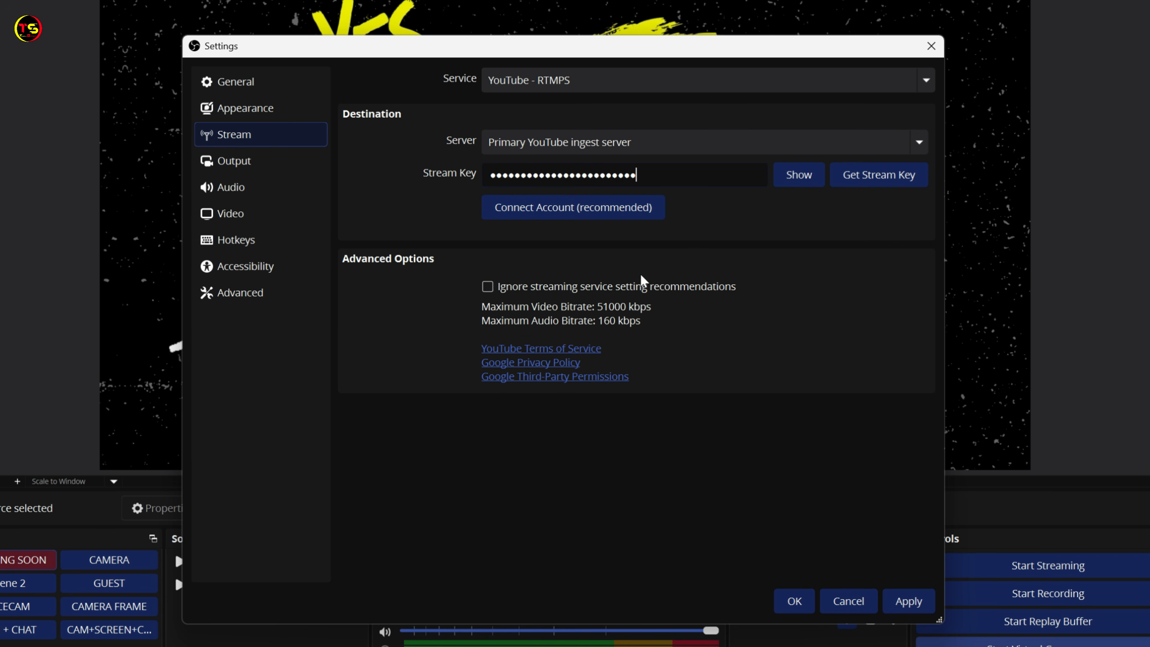
{"action": "left_click", "coordinate": [918, 604]}
{"action": "left_click", "coordinate": [787, 601]}
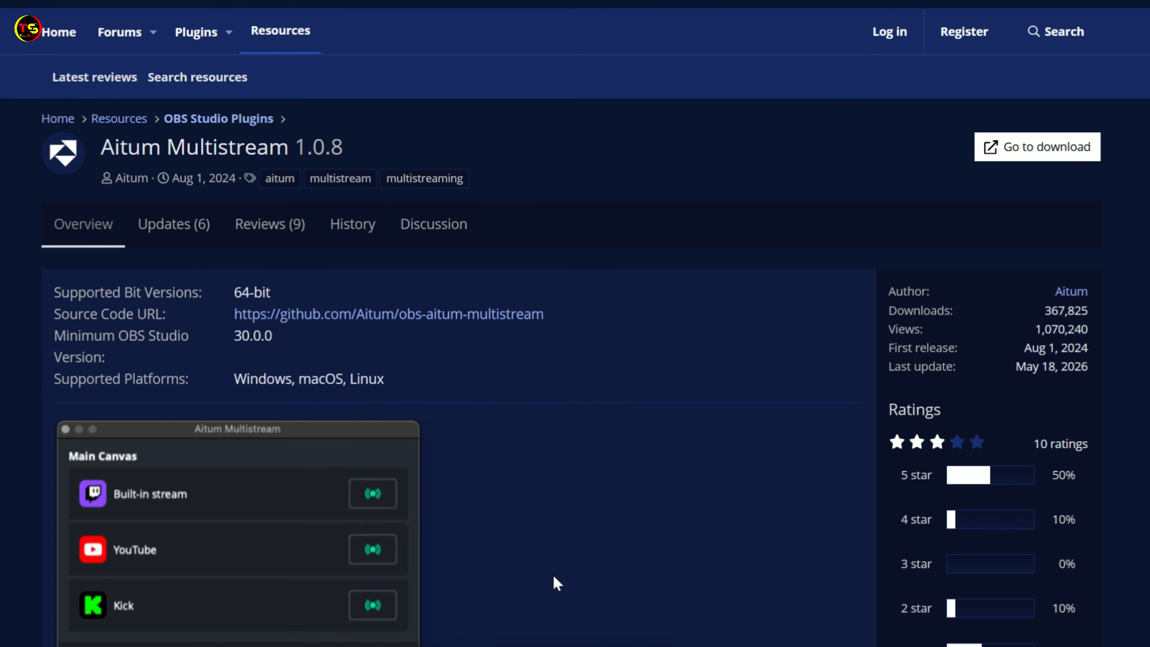
Download the Aitum Multistream plugin for Windows from the OBS resources page and install version 1.0.8
{"action": "left_click", "coordinate": [1025, 150]}
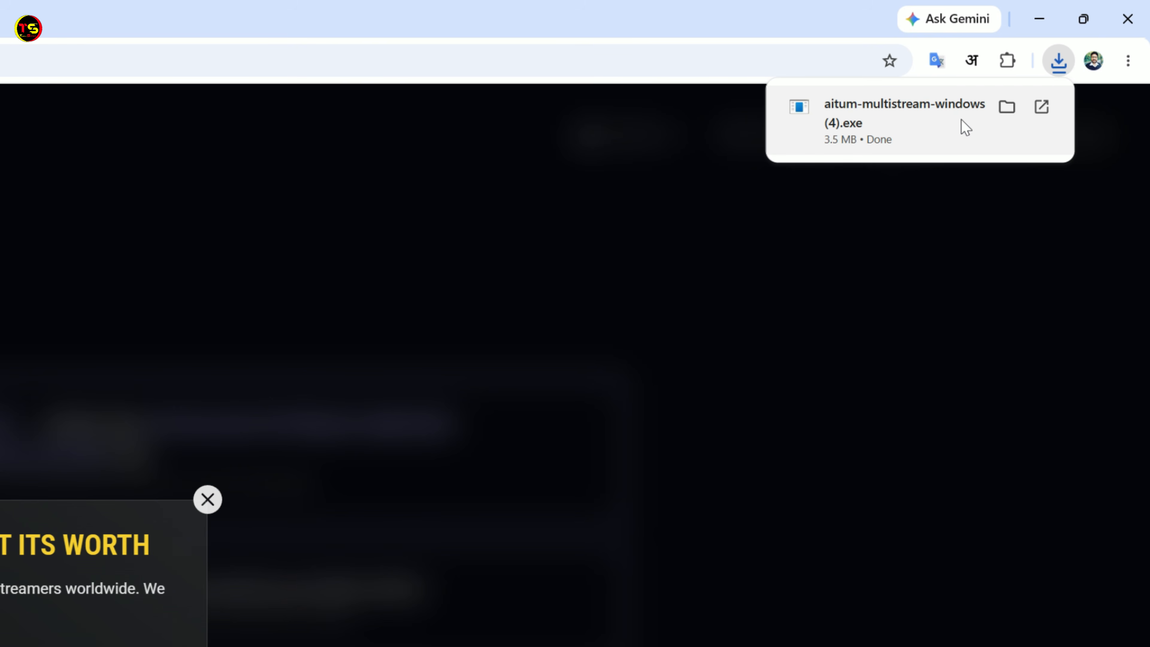
{"action": "left_click", "coordinate": [1006, 107]}
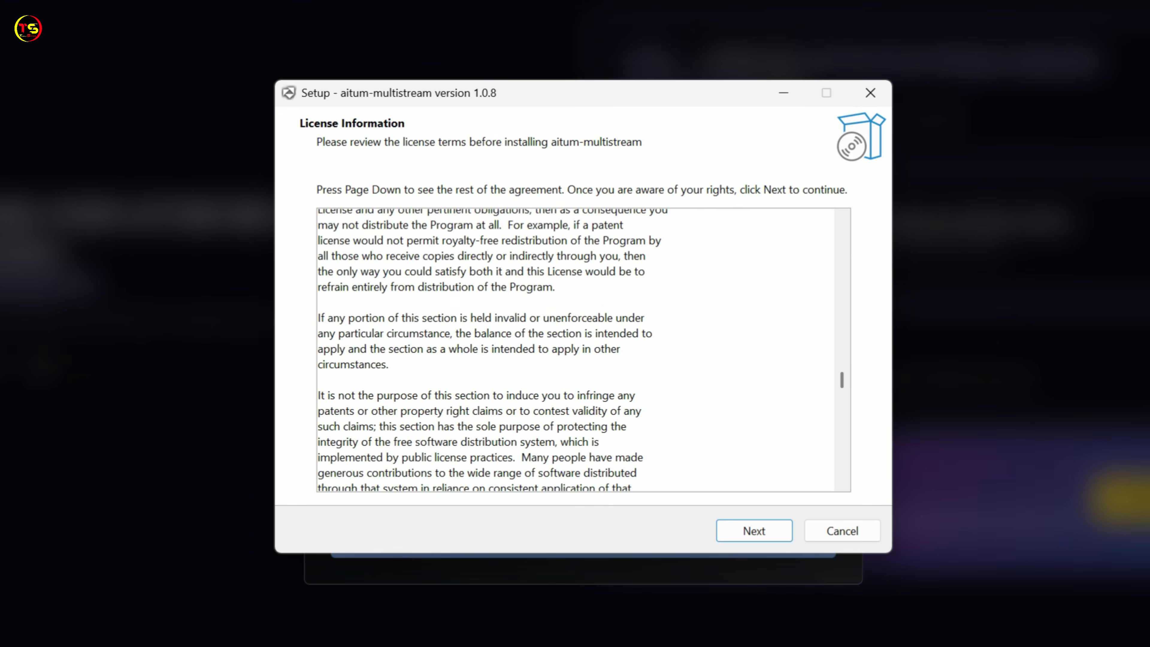
{"action": "scroll", "coordinate": [575, 349], "scroll_direction": "down", "scroll_amount": 15}
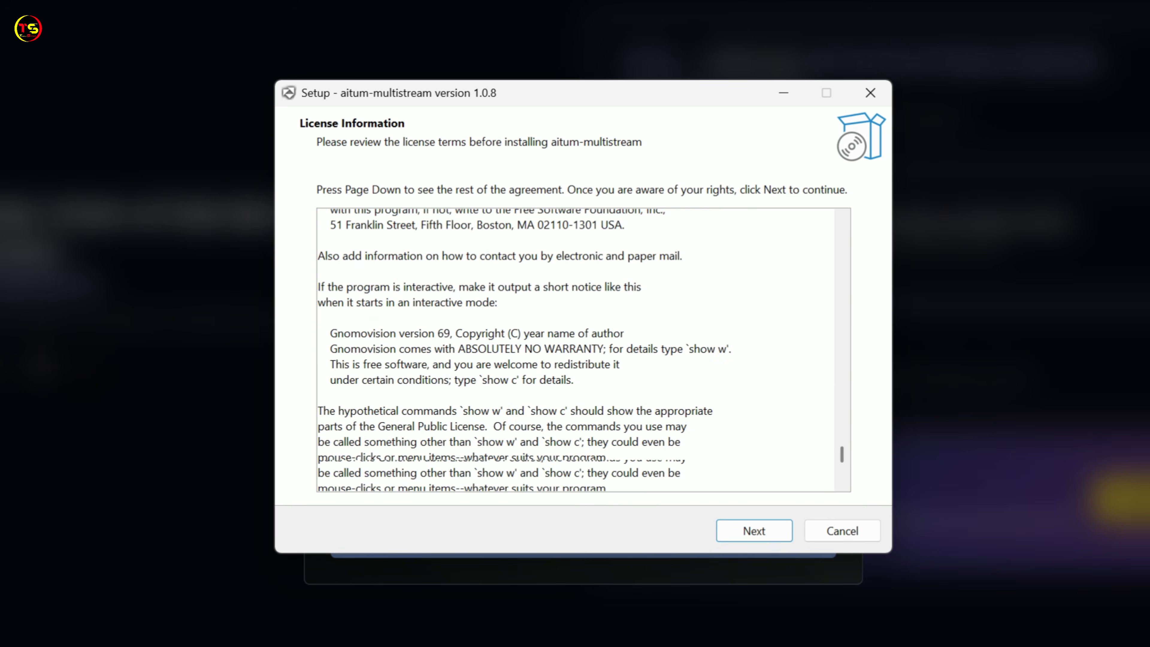
{"action": "scroll", "coordinate": [575, 349], "scroll_direction": "down", "scroll_amount": 5}
{"action": "left_click", "coordinate": [725, 534]}
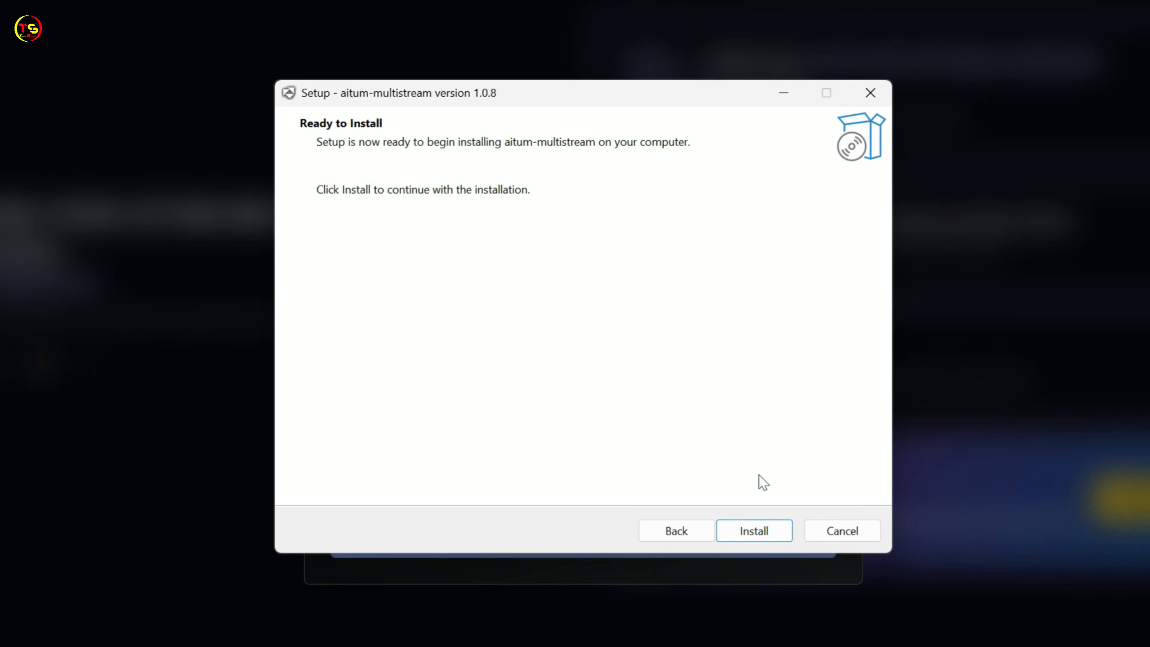
{"action": "left_click", "coordinate": [759, 534]}
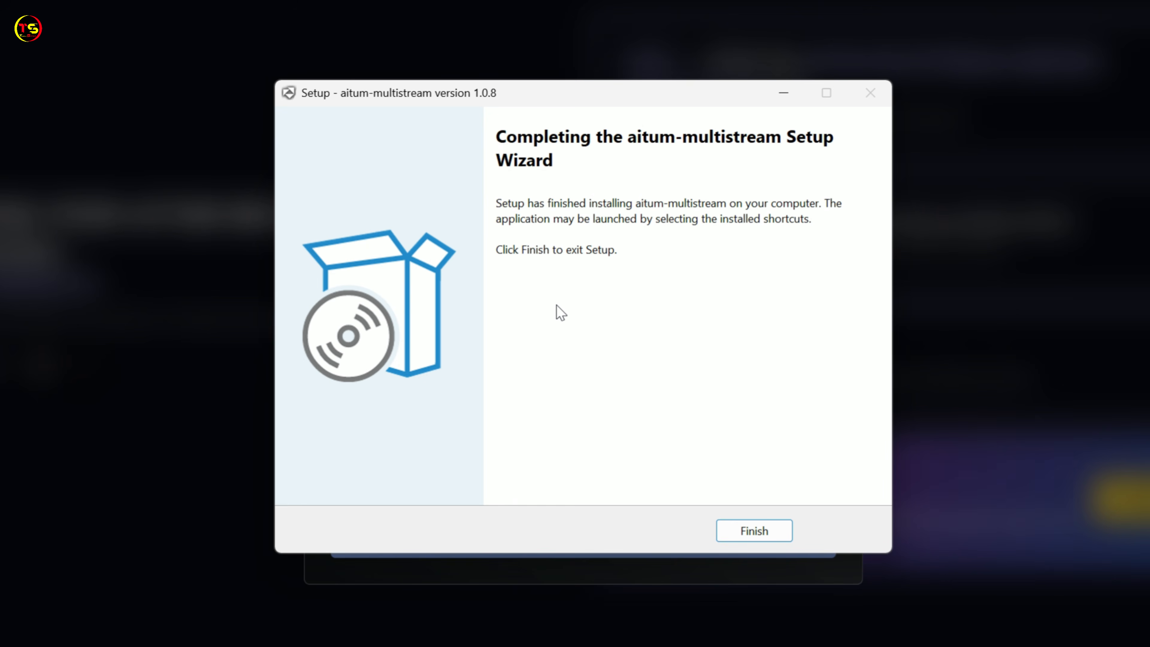
{"action": "left_click", "coordinate": [765, 534]}
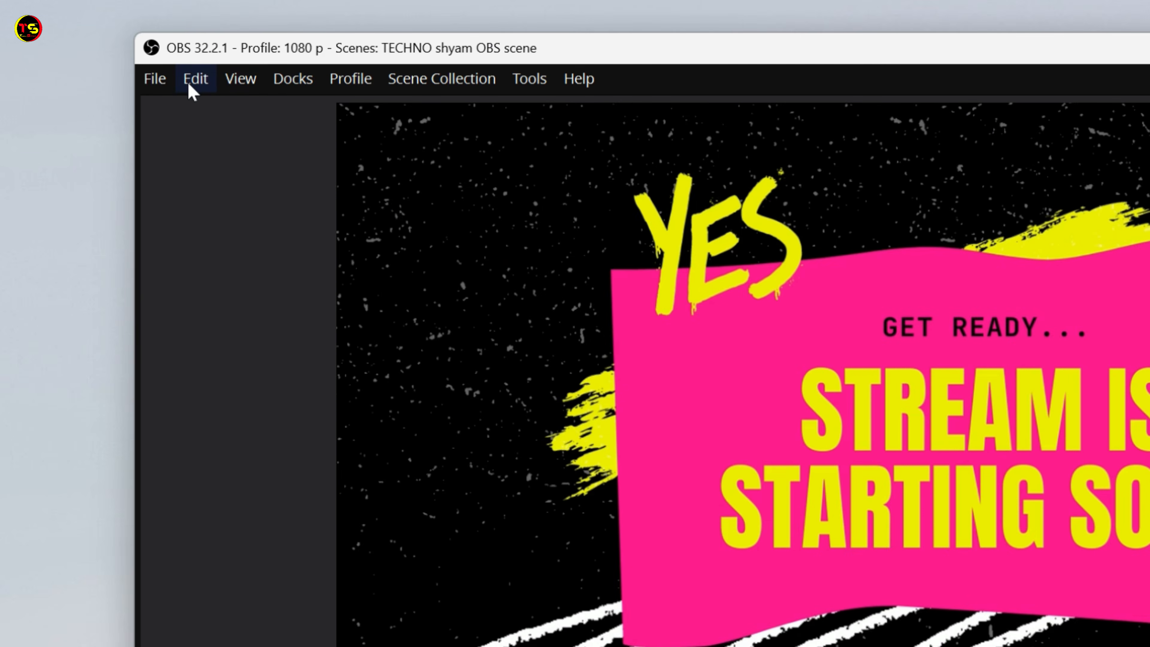
Show the Aitum Multistream dock in OBS and start a new Main Canvas output using Other Service
{"action": "left_click", "coordinate": [293, 80]}
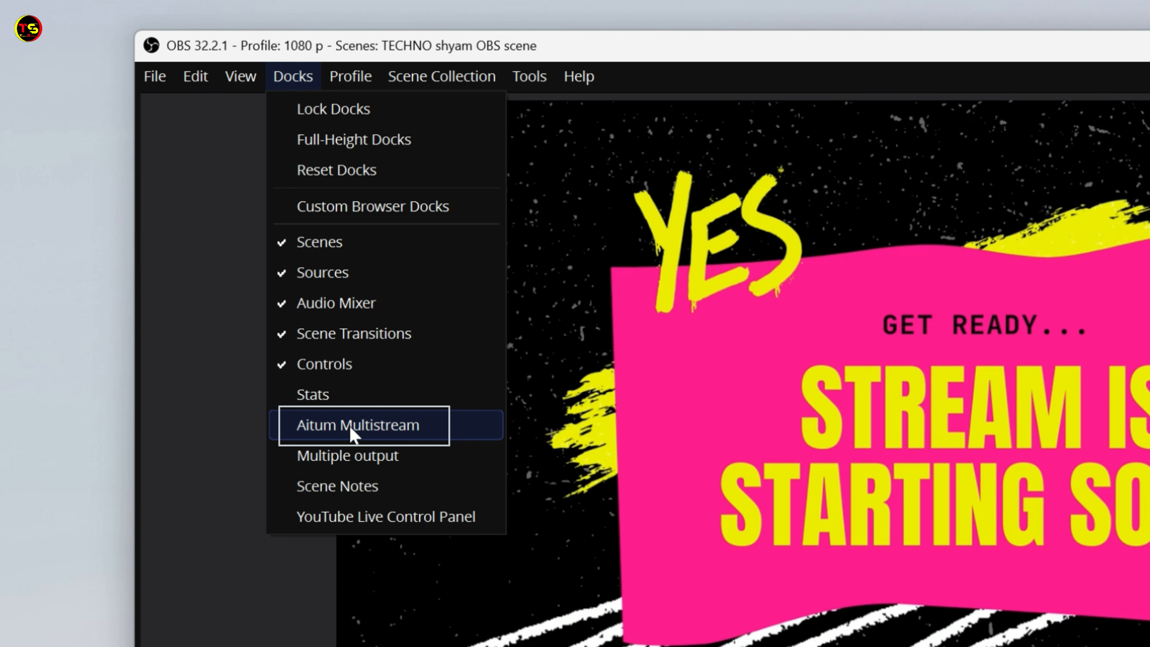
{"action": "left_click", "coordinate": [332, 428]}
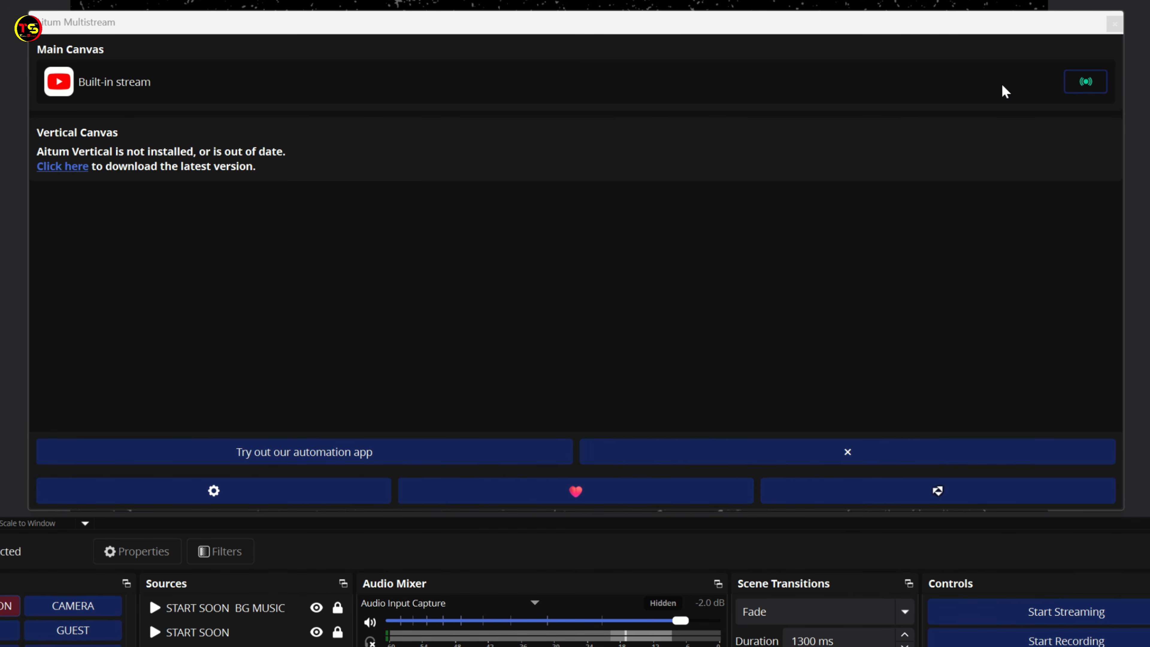
{"action": "left_click", "coordinate": [215, 497]}
{"action": "left_click", "coordinate": [209, 233]}
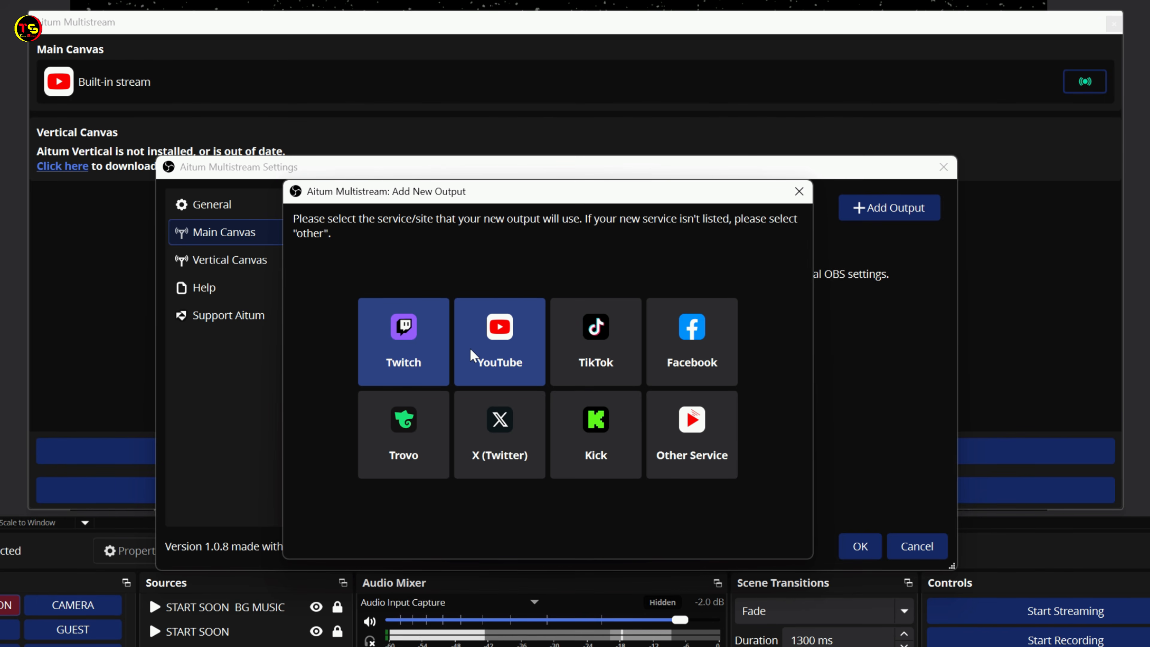
{"action": "left_click", "coordinate": [692, 431]}
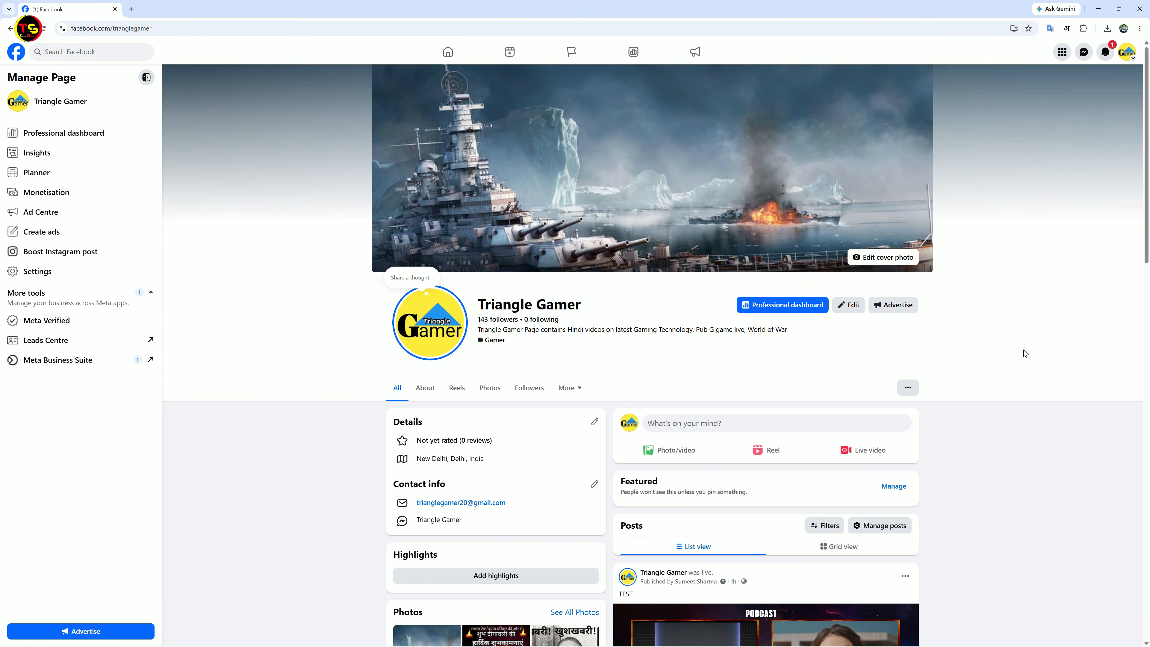
Switch to the Triangle Gamer Facebook page, set up a live video and expand the streaming software's advanced settings
{"action": "scroll", "coordinate": [1024, 354], "scroll_direction": "down", "scroll_amount": 2}
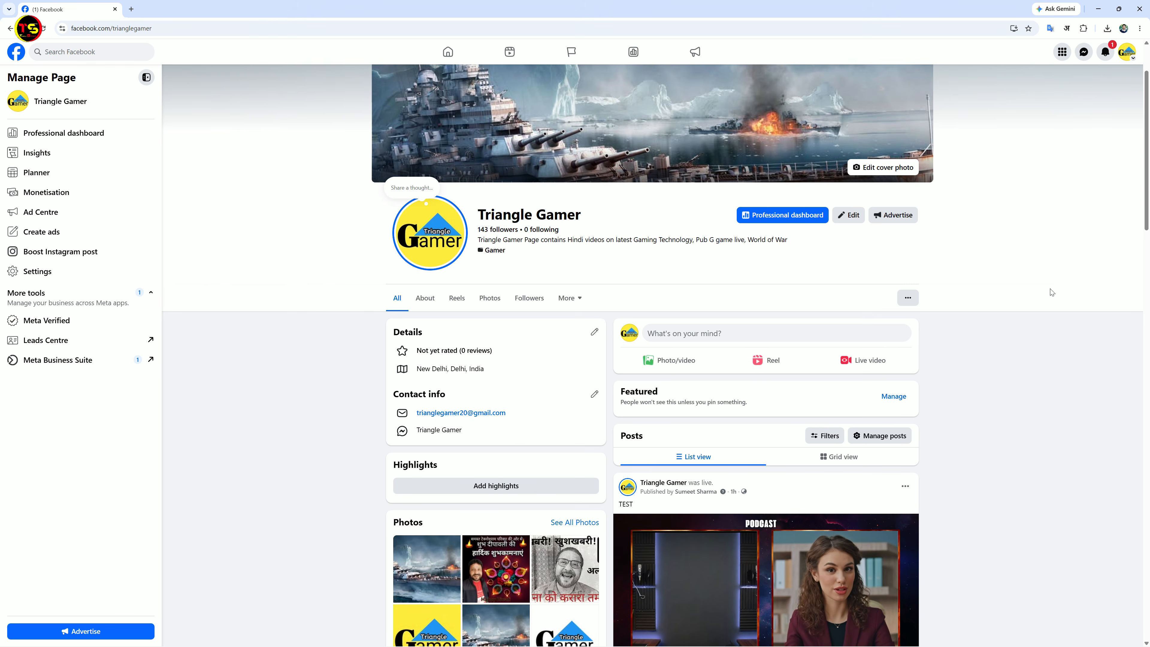
{"action": "scroll", "coordinate": [1050, 289], "scroll_direction": "down", "scroll_amount": 2}
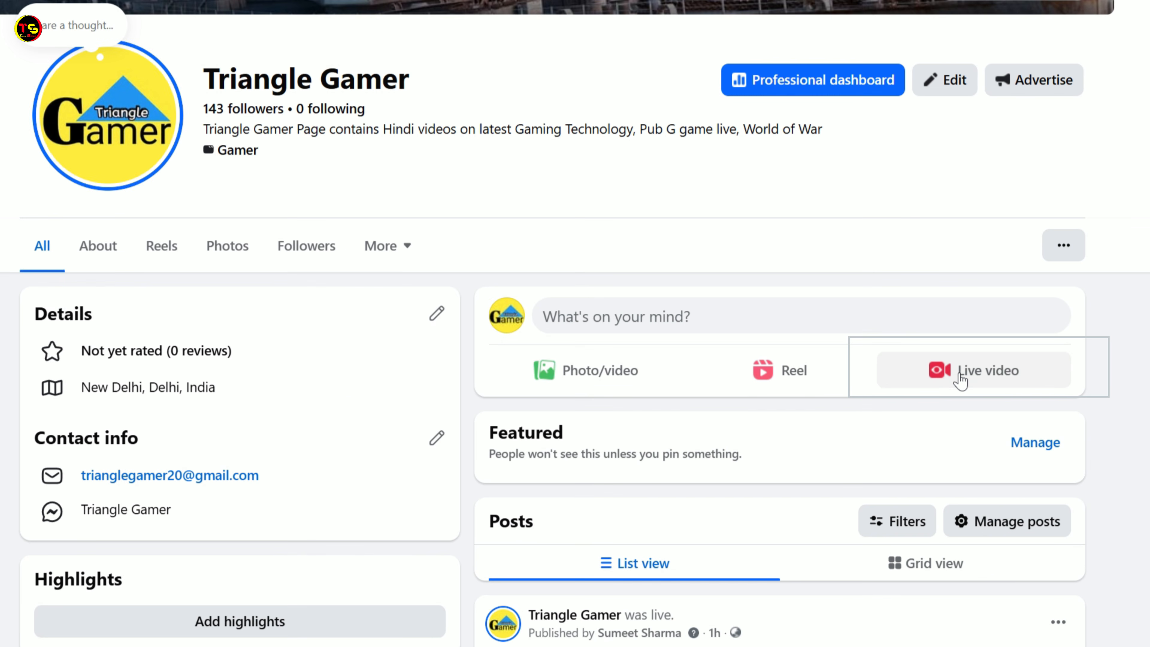
{"action": "left_click", "coordinate": [960, 379]}
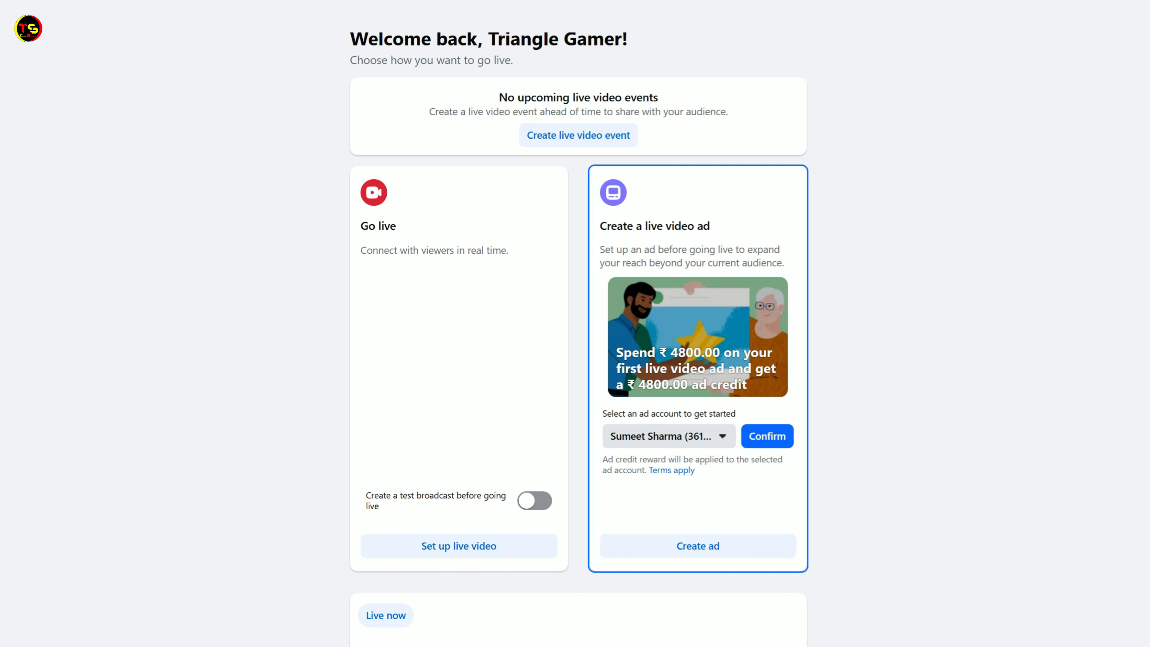
{"action": "left_click", "coordinate": [413, 245]}
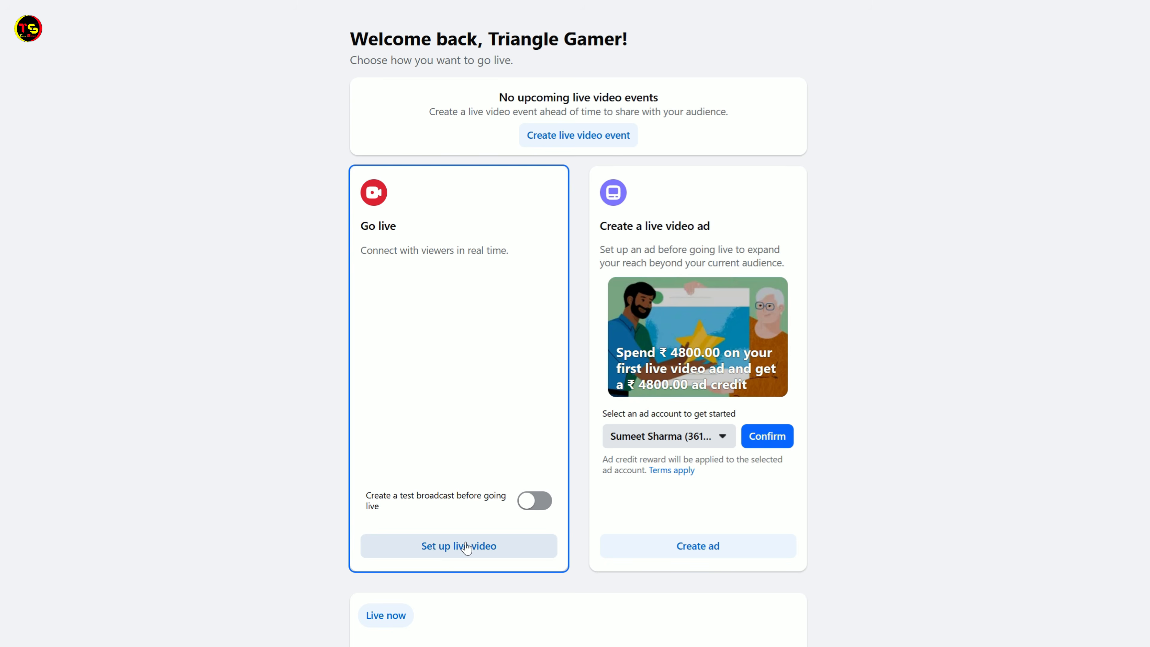
{"action": "left_click", "coordinate": [454, 546]}
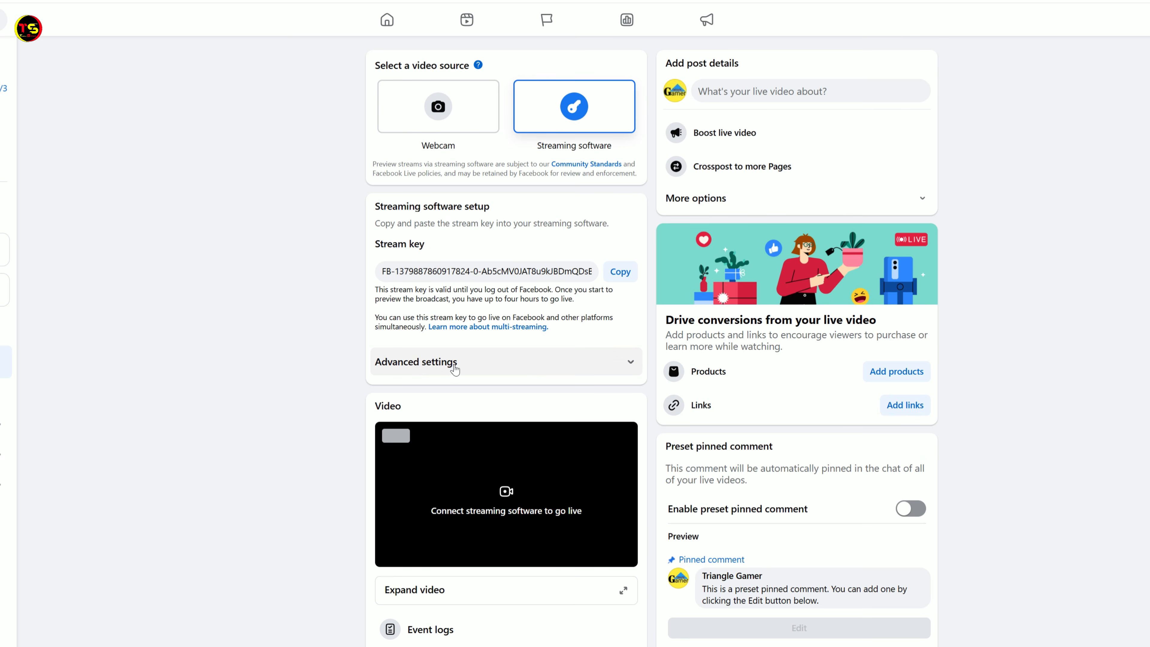
{"action": "left_click", "coordinate": [445, 366]}
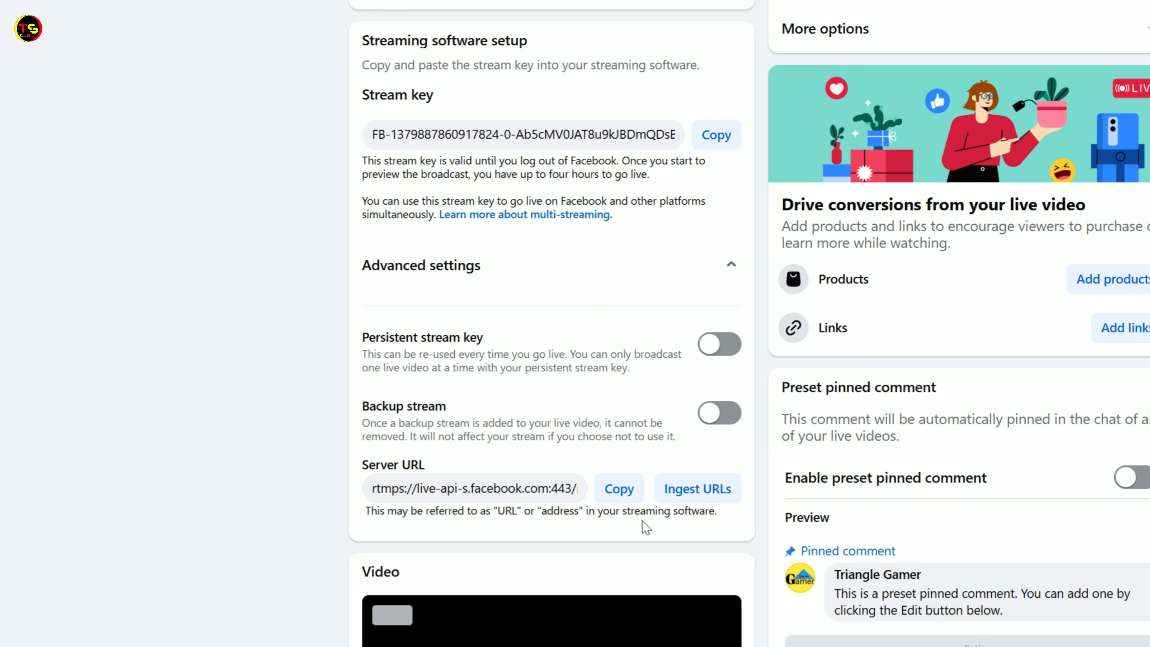
{"action": "left_click", "coordinate": [620, 491]}
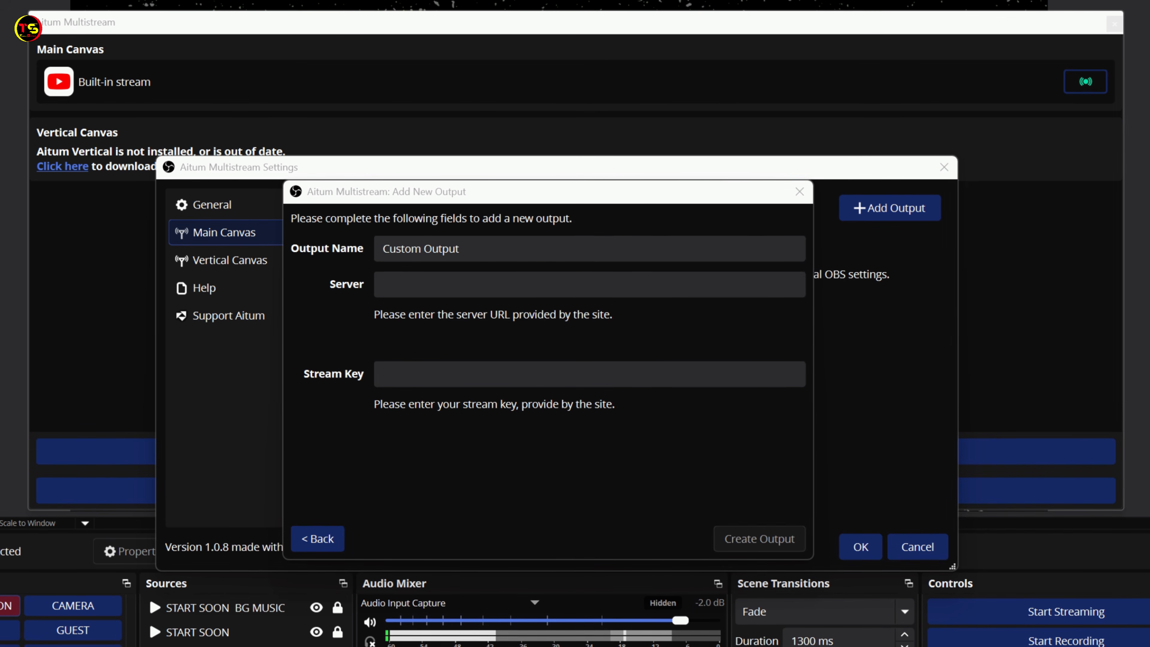
{"action": "left_click", "coordinate": [387, 285]}
{"action": "right_click", "coordinate": [387, 284]}
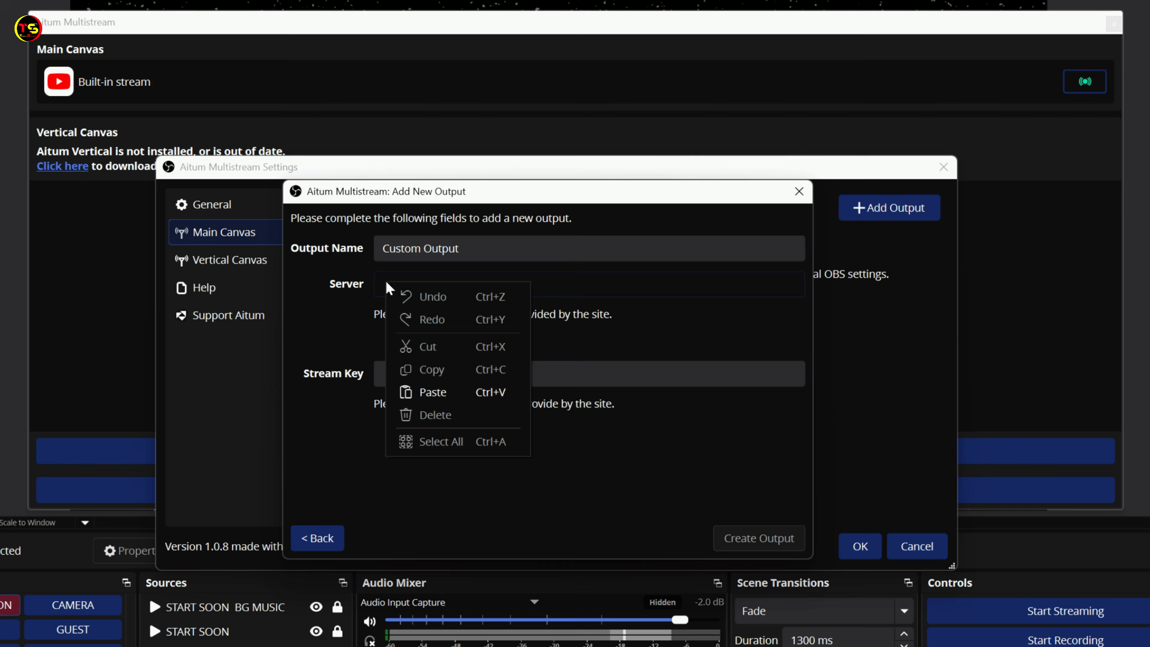
{"action": "left_click", "coordinate": [421, 393]}
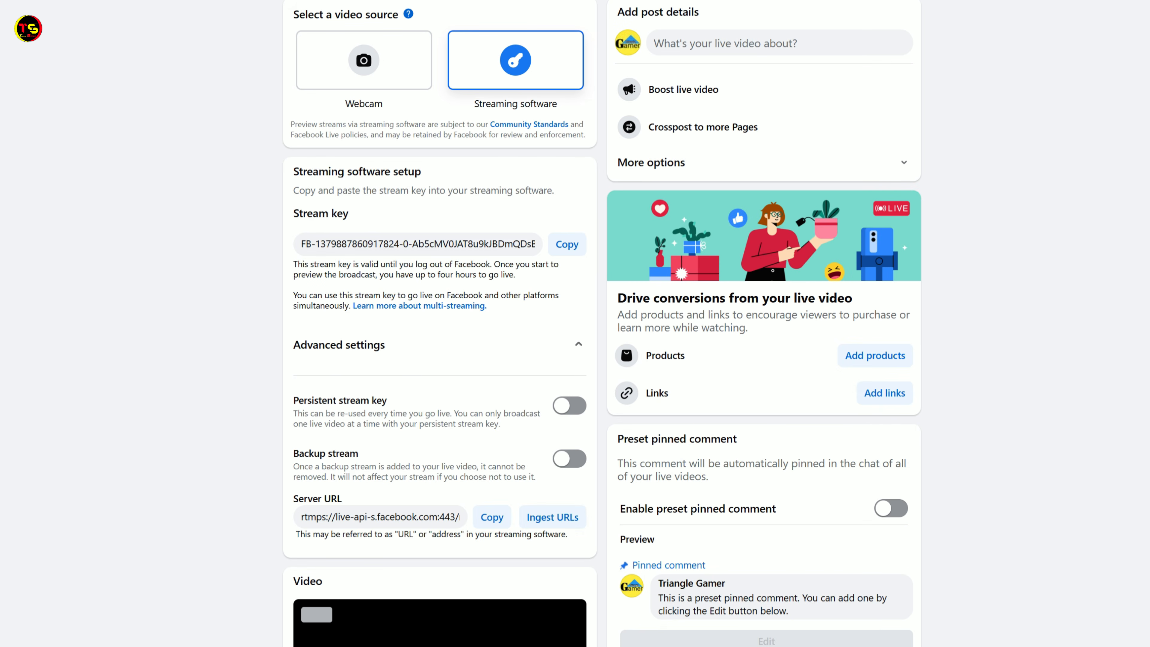
Copy the Facebook live video's stream key and paste it into the new Aitum output's stream key field
{"action": "left_click", "coordinate": [569, 249]}
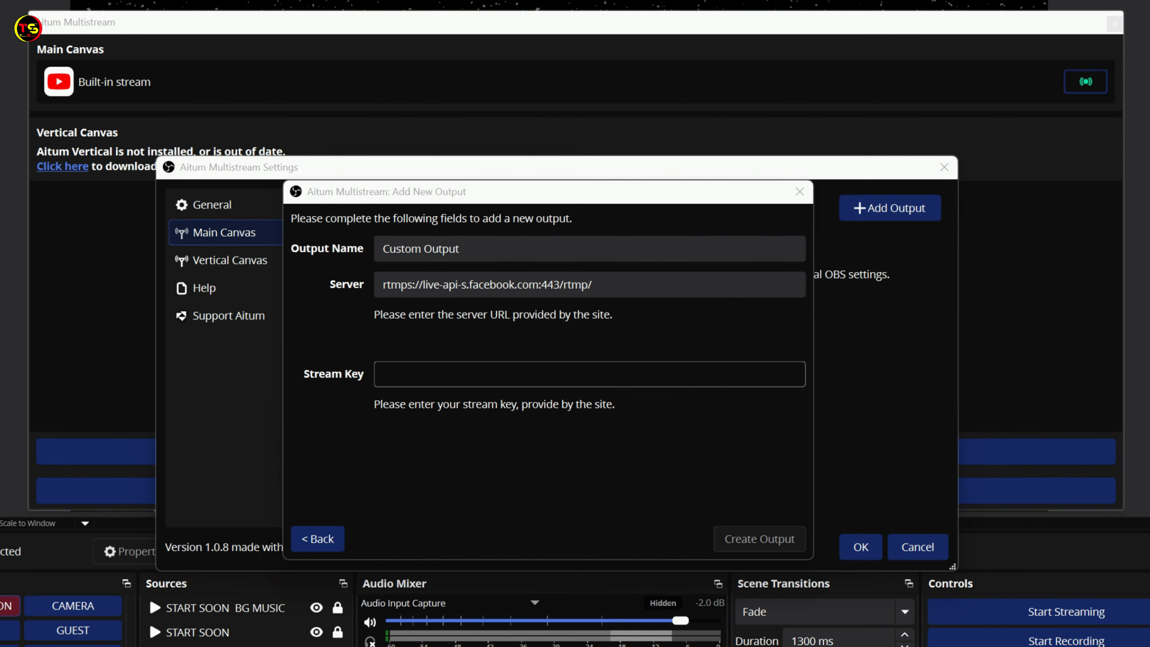
{"action": "right_click", "coordinate": [376, 377]}
{"action": "left_click", "coordinate": [480, 487]}
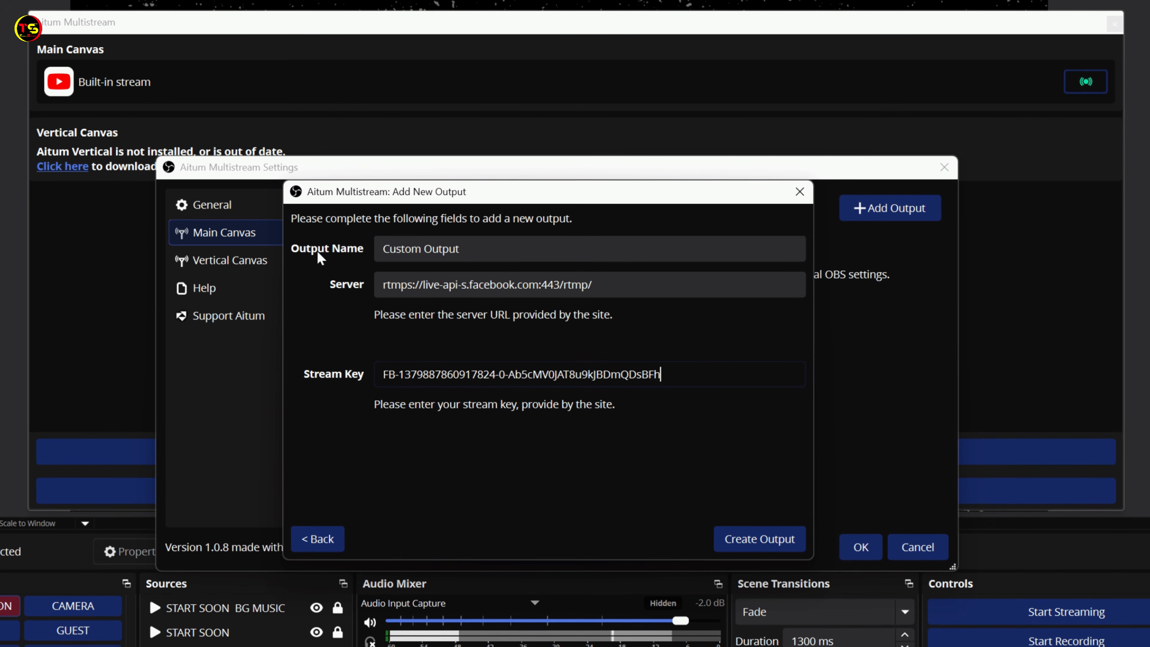
Name the new output Facebook and create it
{"action": "double_click", "coordinate": [453, 248]}
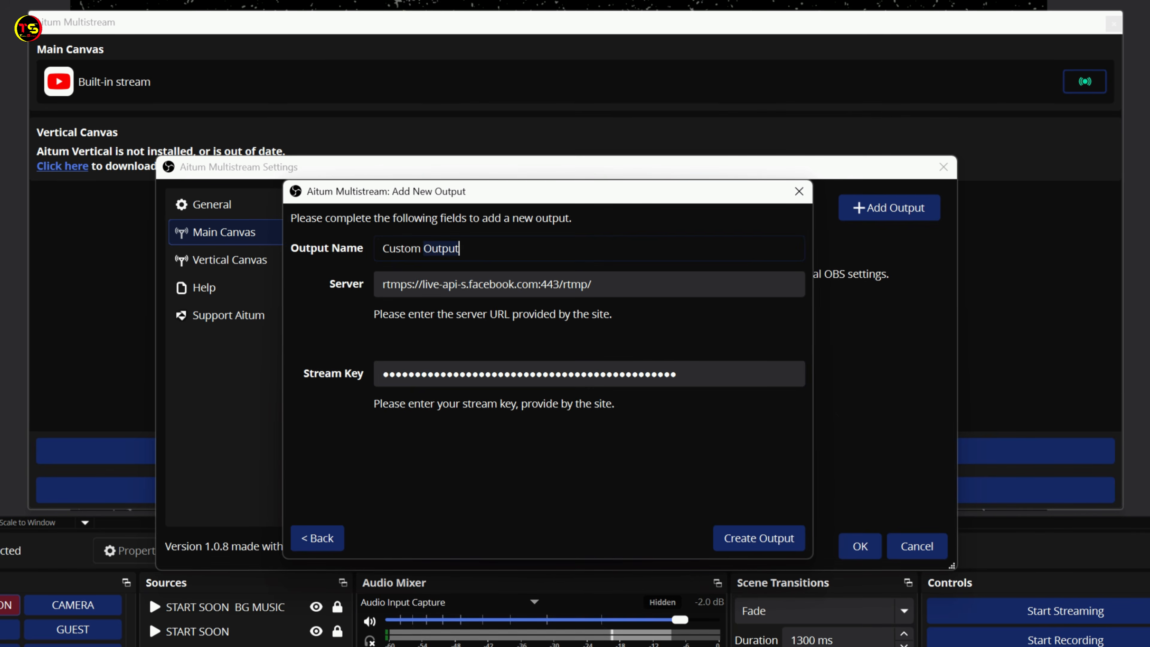
{"action": "left_click", "coordinate": [456, 249]}
{"action": "double_click", "coordinate": [456, 248]}
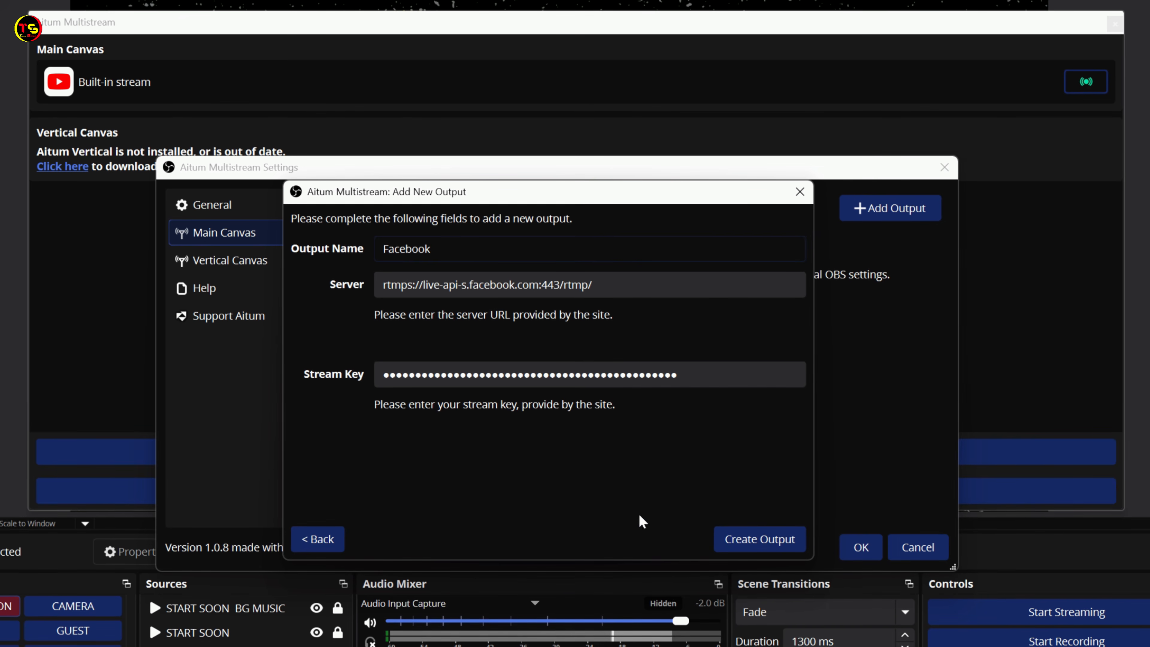
{"action": "left_click", "coordinate": [737, 536]}
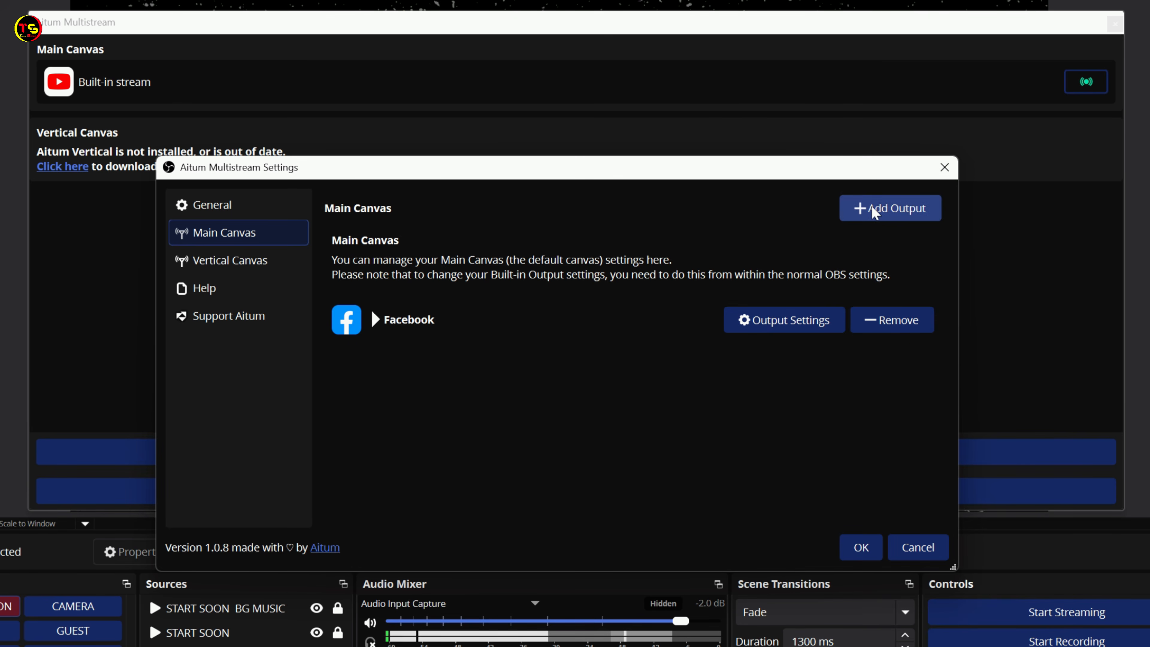
Start adding a second Main Canvas output using Other Service
{"action": "left_click", "coordinate": [888, 210]}
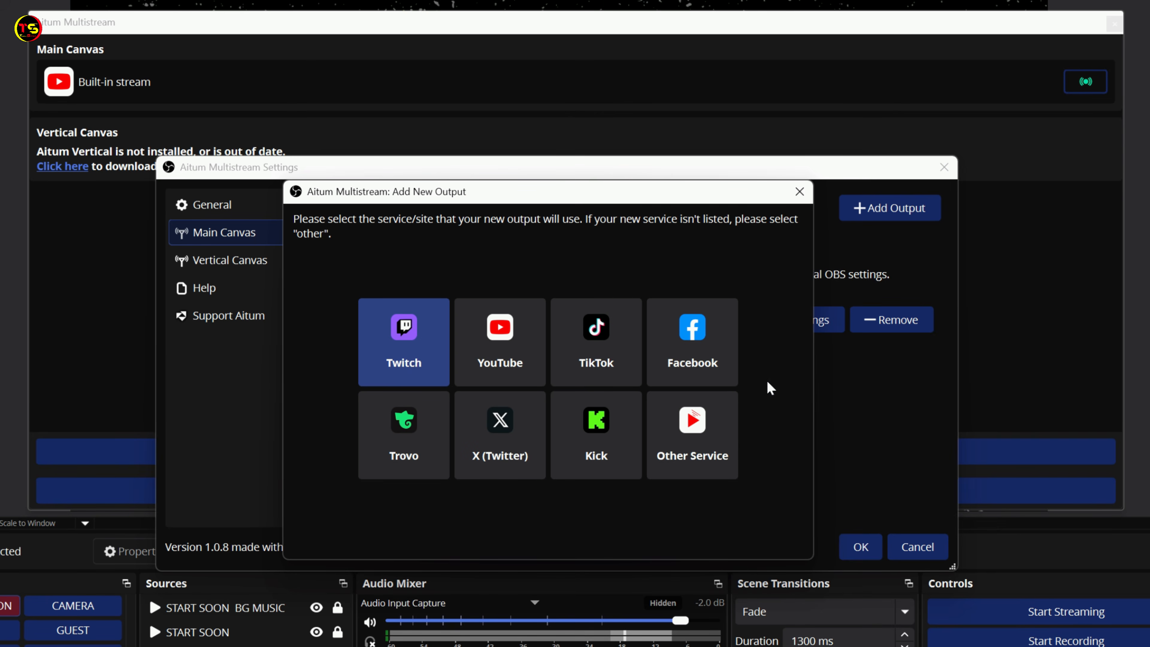
{"action": "left_click", "coordinate": [683, 432]}
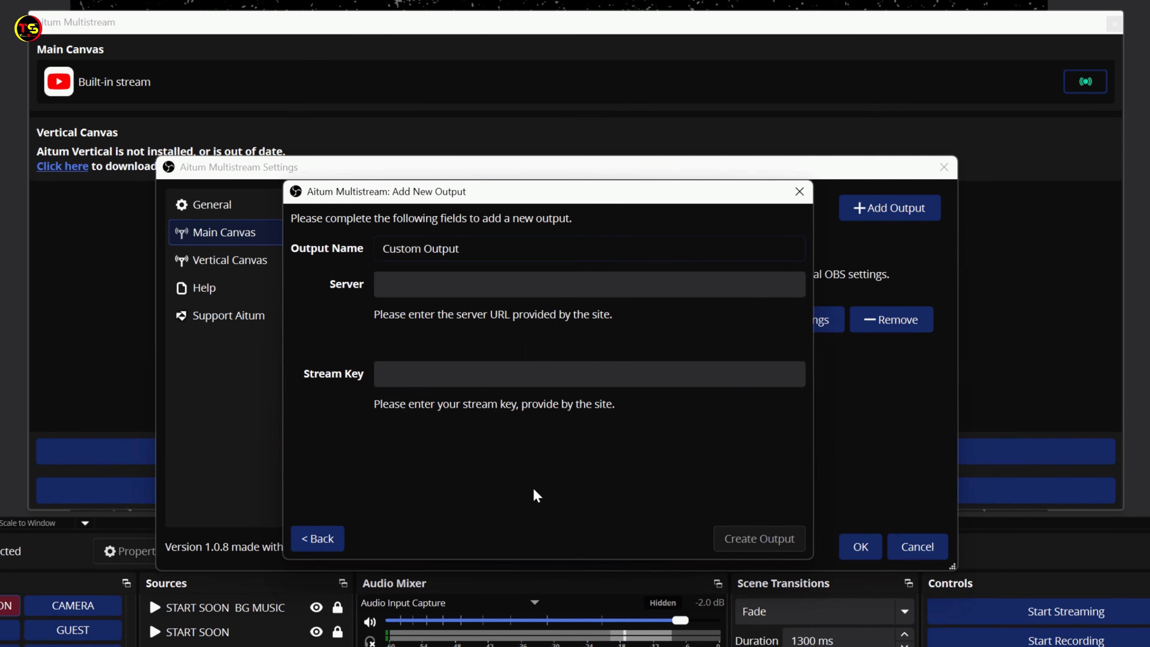
{"action": "left_click", "coordinate": [385, 284]}
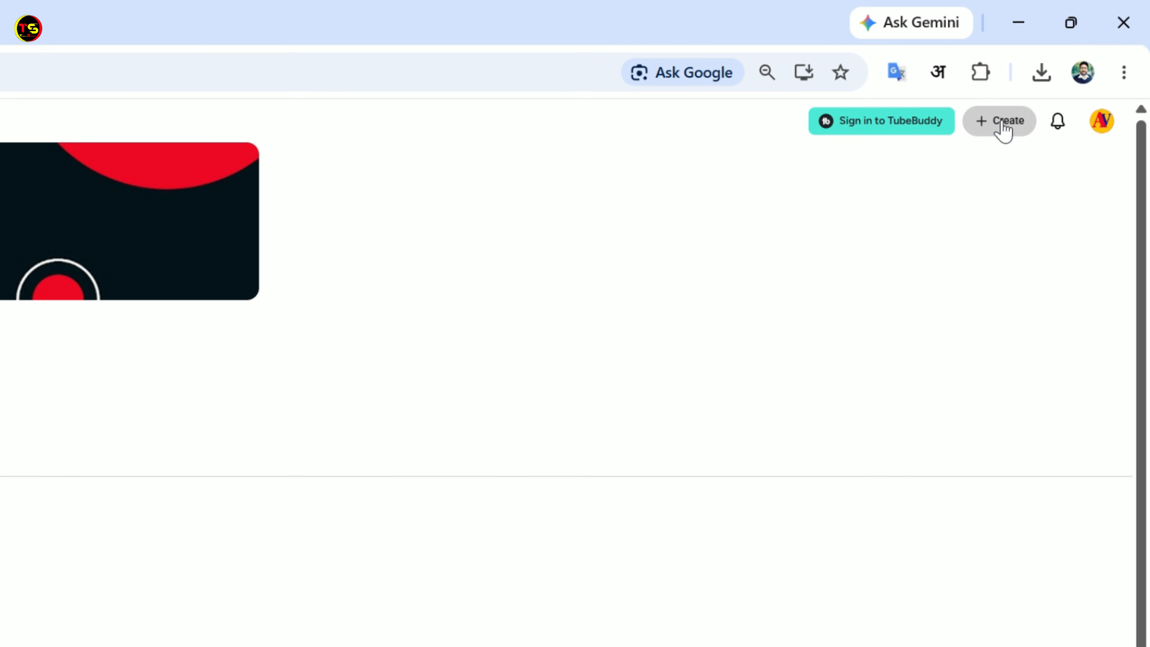
Switch to the second channel's YouTube Studio and schedule a new live stream titled "Test YT2", accepting the remaining default details
{"action": "left_click", "coordinate": [1002, 129]}
{"action": "left_click", "coordinate": [1006, 206]}
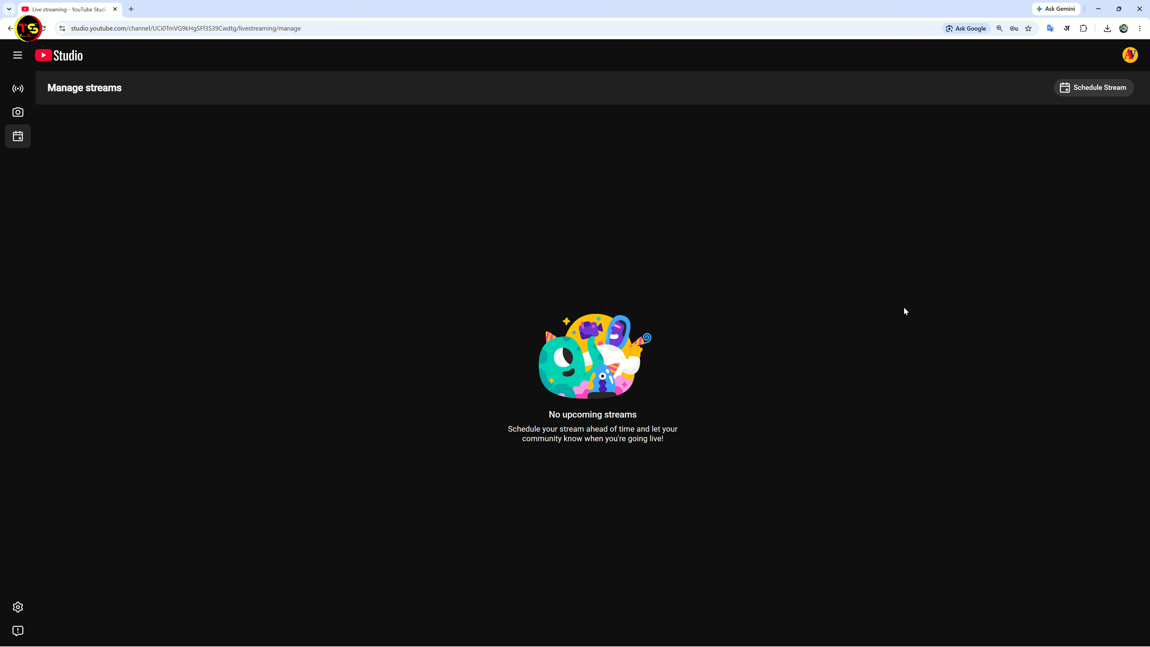
{"action": "left_click", "coordinate": [1091, 87]}
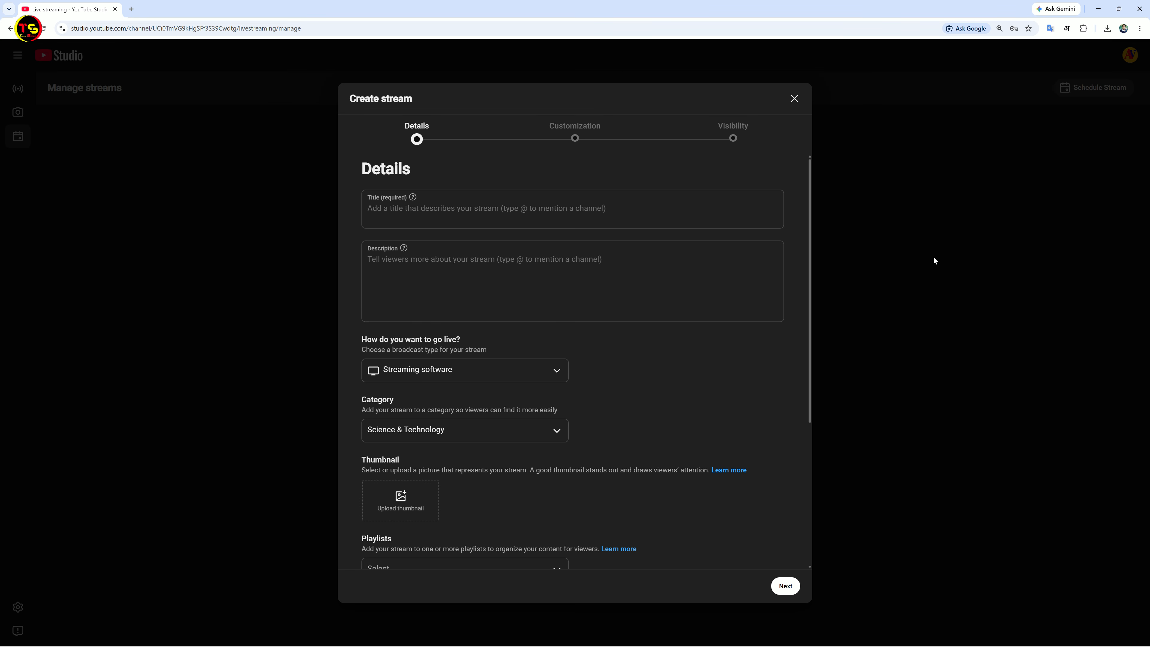
{"action": "left_click", "coordinate": [543, 208]}
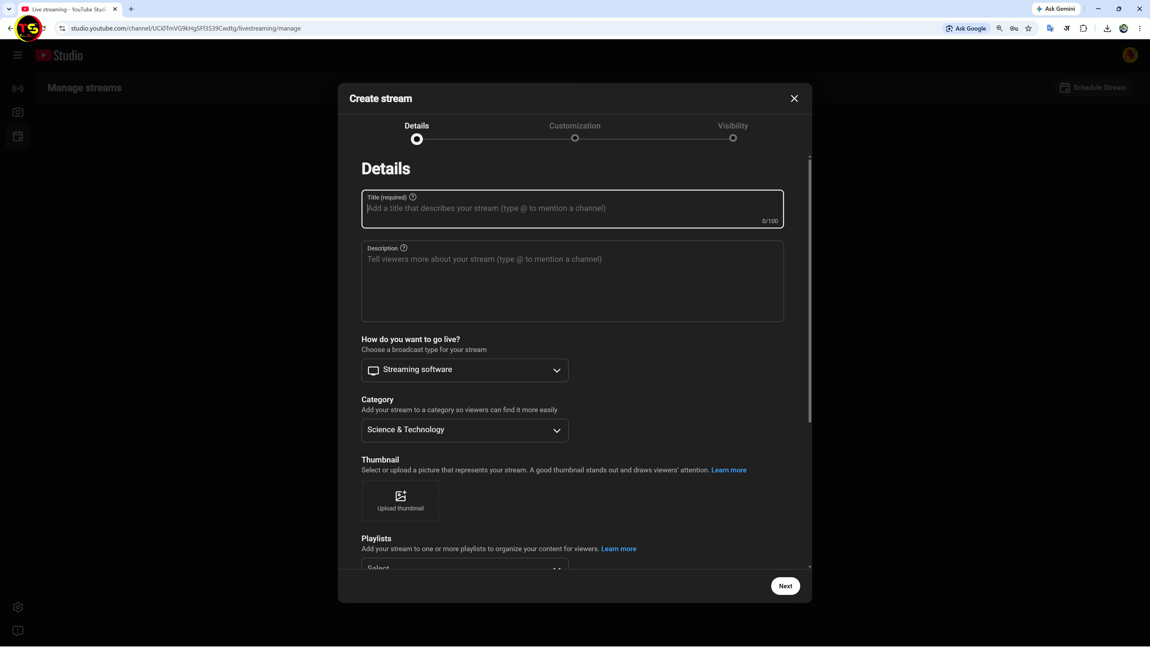
{"action": "type", "text": "Test YT2"}
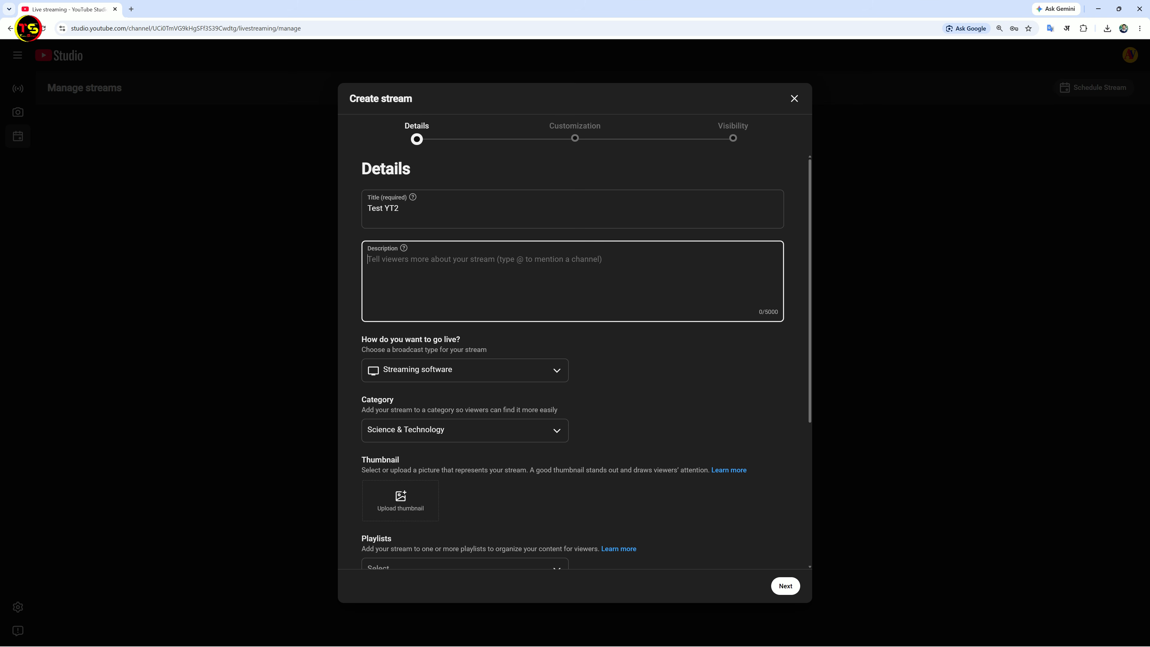
{"action": "scroll", "coordinate": [660, 376], "scroll_direction": "down", "scroll_amount": 3}
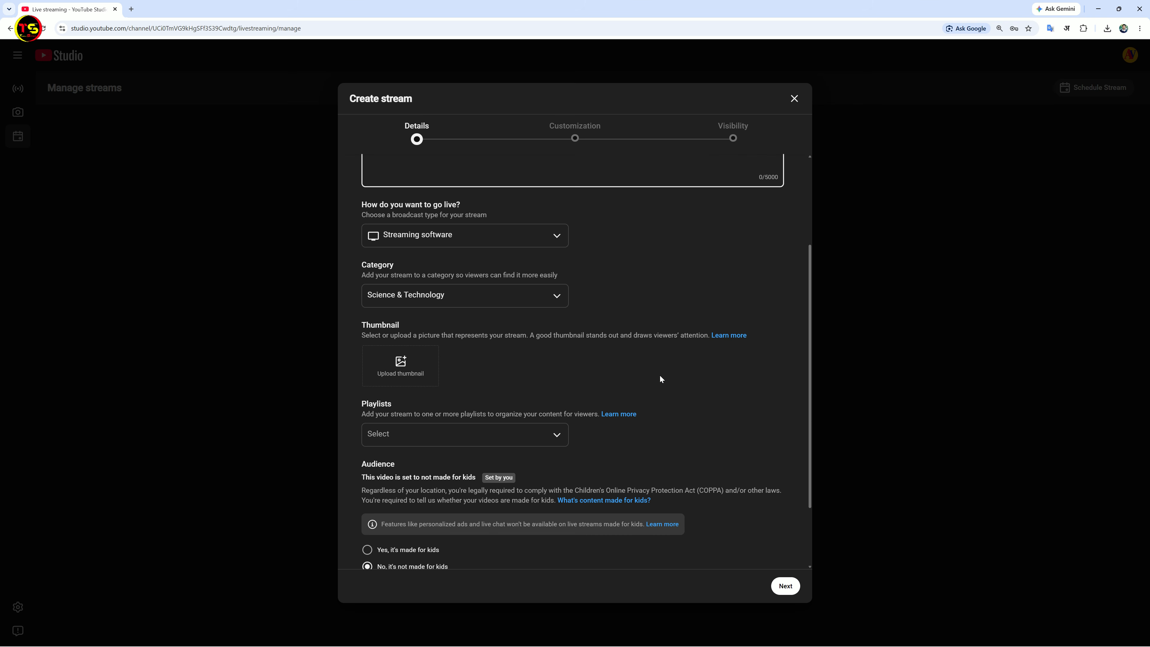
{"action": "scroll", "coordinate": [525, 361], "scroll_direction": "down", "scroll_amount": 2}
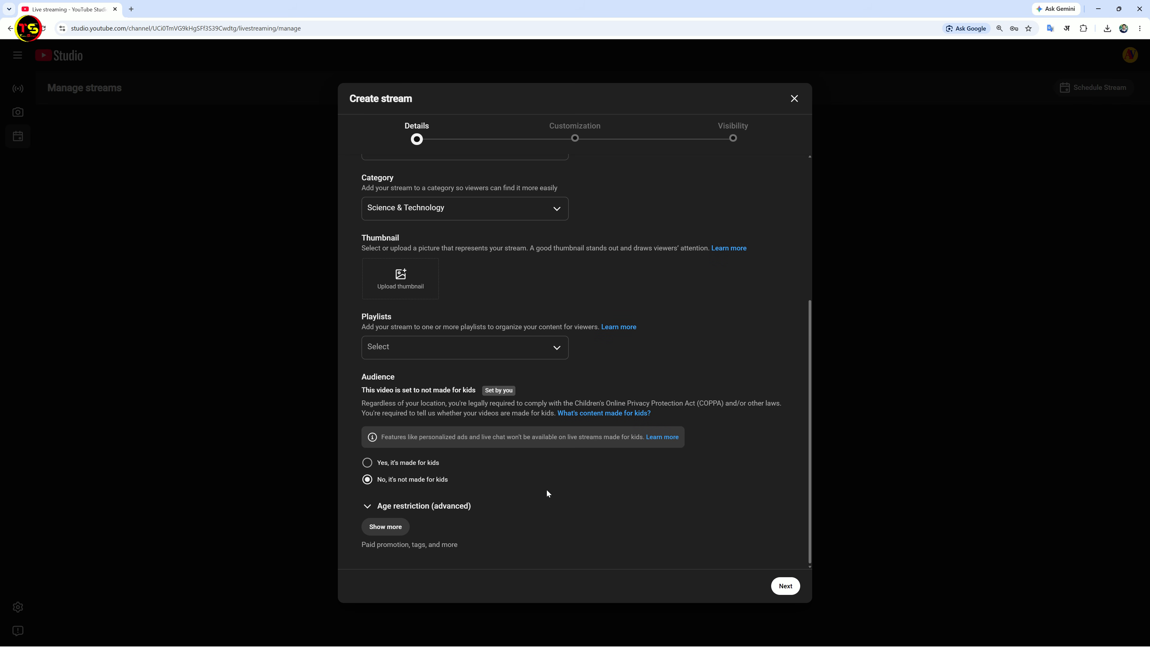
{"action": "left_click", "coordinate": [784, 585]}
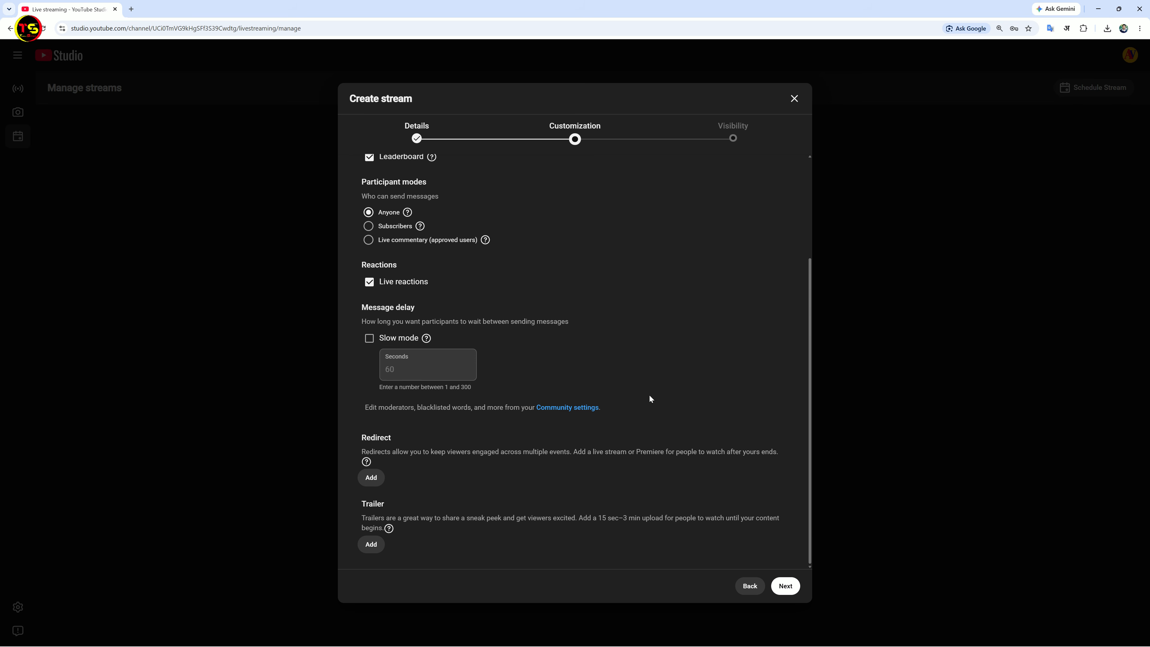
Accept the default customization, set the YouTube stream's visibility to Public and finish creating it
{"action": "left_click", "coordinate": [785, 585]}
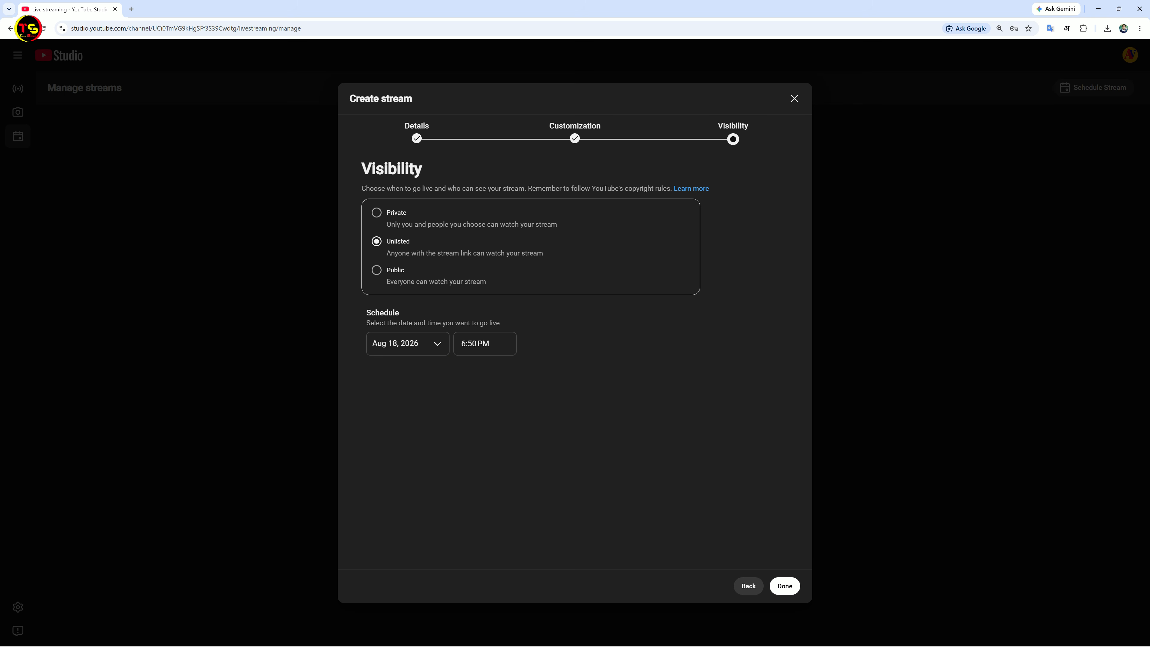
{"action": "left_click", "coordinate": [376, 271]}
{"action": "left_click", "coordinate": [784, 585]}
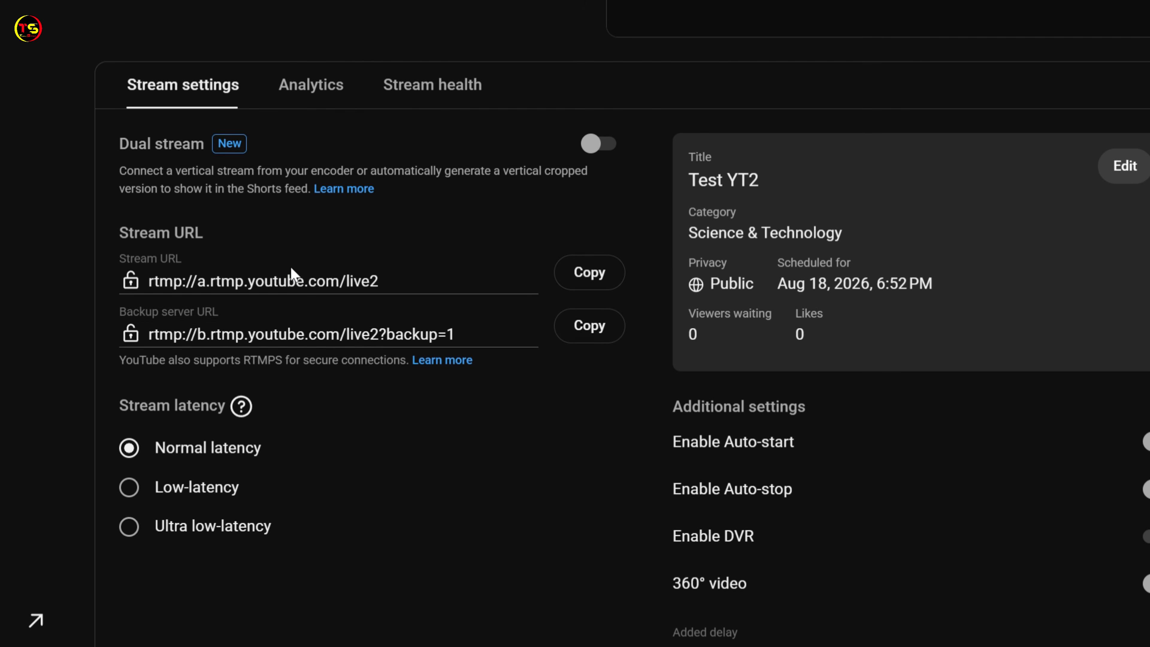
Copy YouTube's stream URL, rtmp://a.rtmp.youtube.com/live2, into the new Aitum output's server field
{"action": "left_click", "coordinate": [602, 271]}
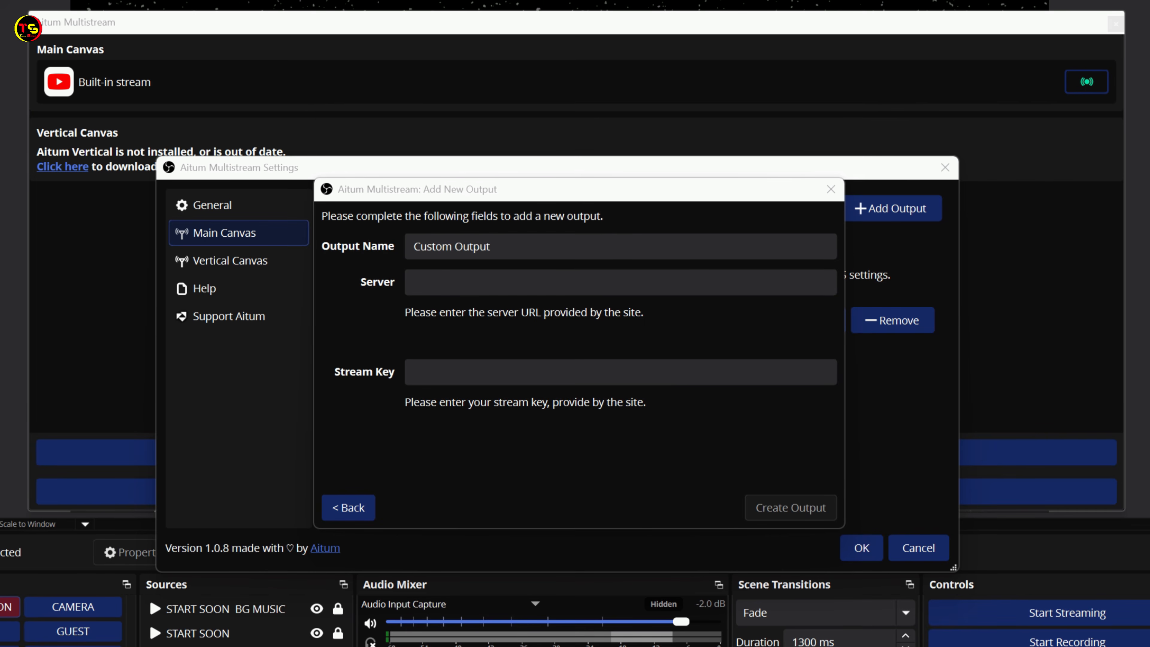
{"action": "left_click", "coordinate": [421, 282]}
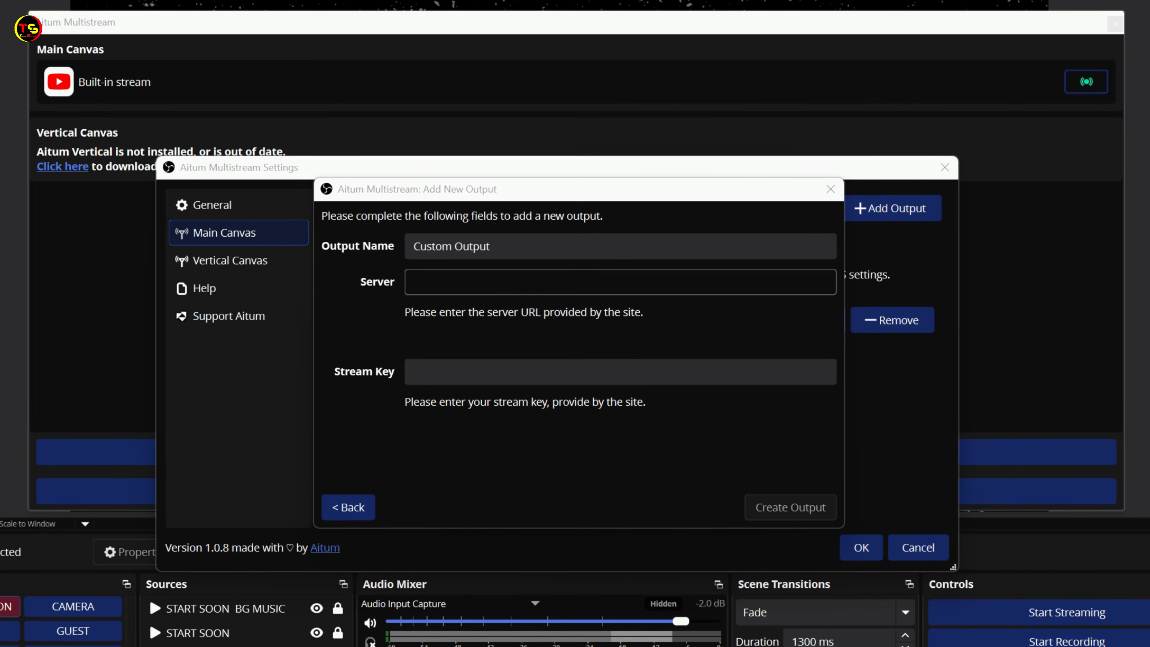
{"action": "right_click", "coordinate": [422, 284]}
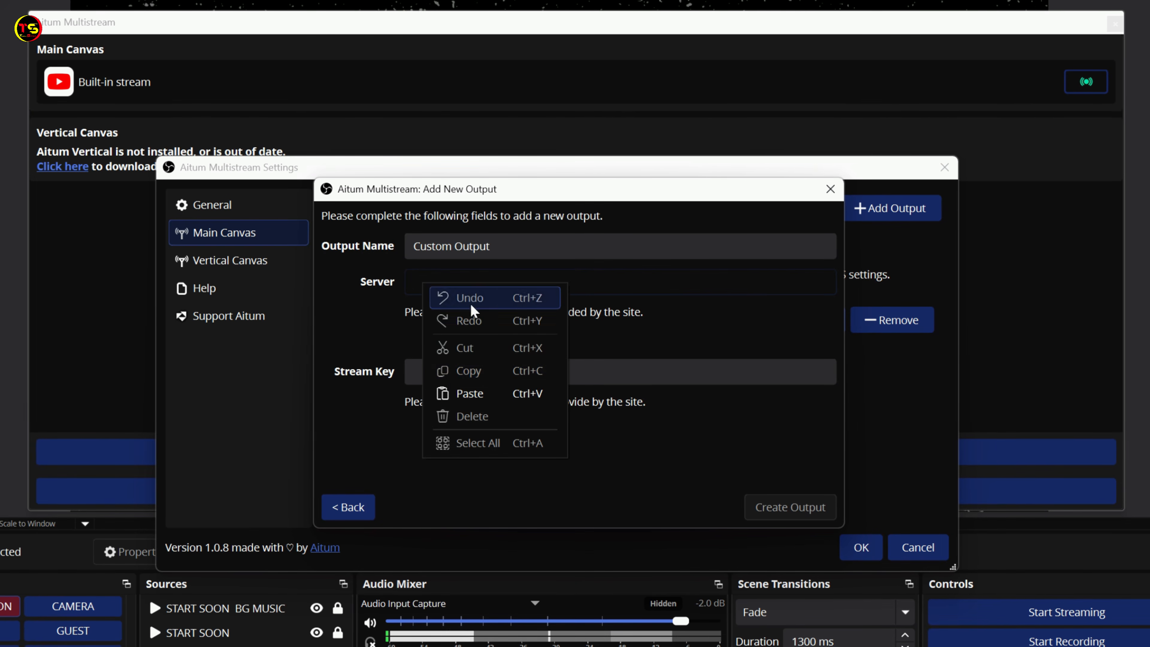
{"action": "left_click", "coordinate": [466, 393]}
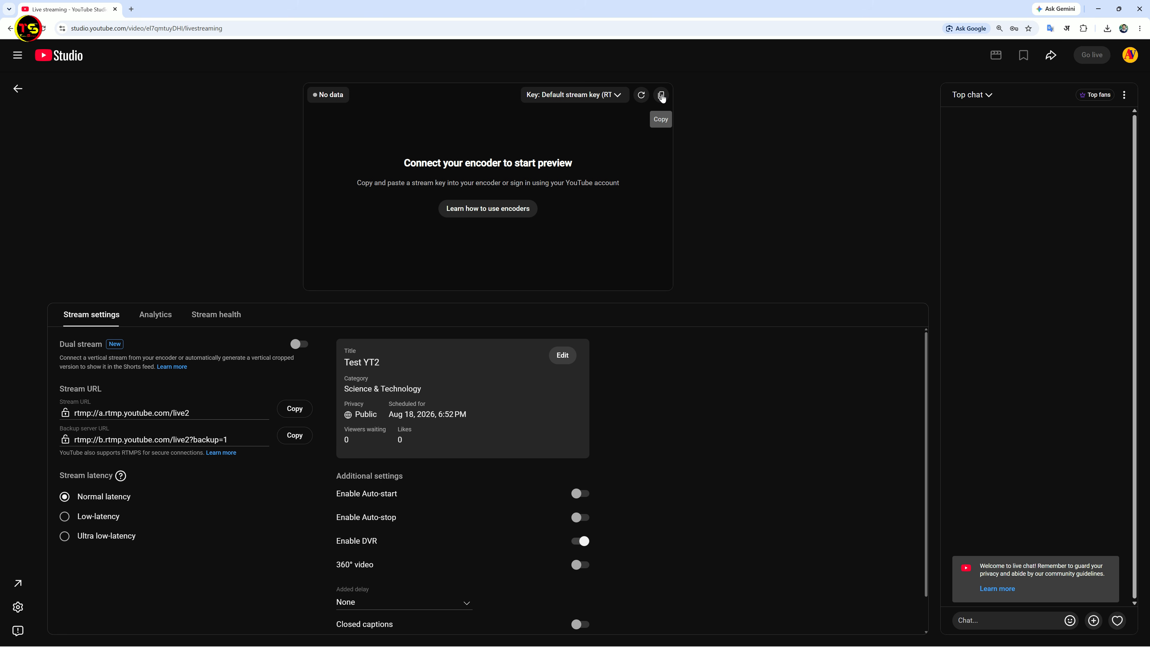
Copy the YouTube stream's default stream key and paste it into the new Aitum output's stream key field
{"action": "left_click", "coordinate": [662, 96]}
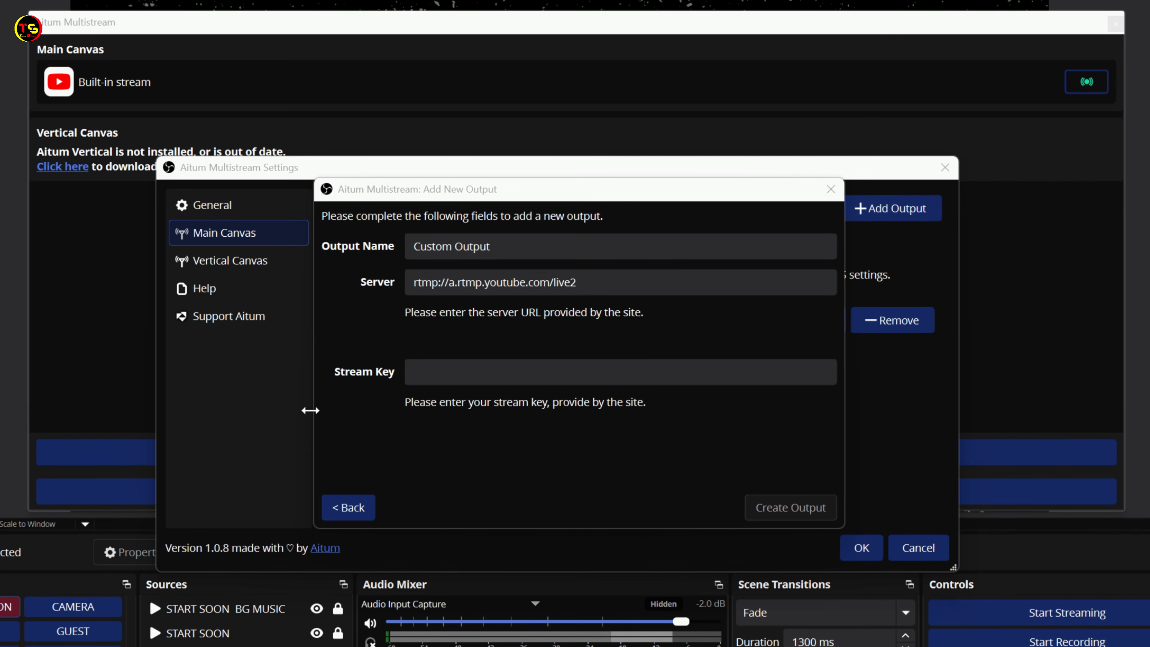
{"action": "left_click", "coordinate": [413, 372]}
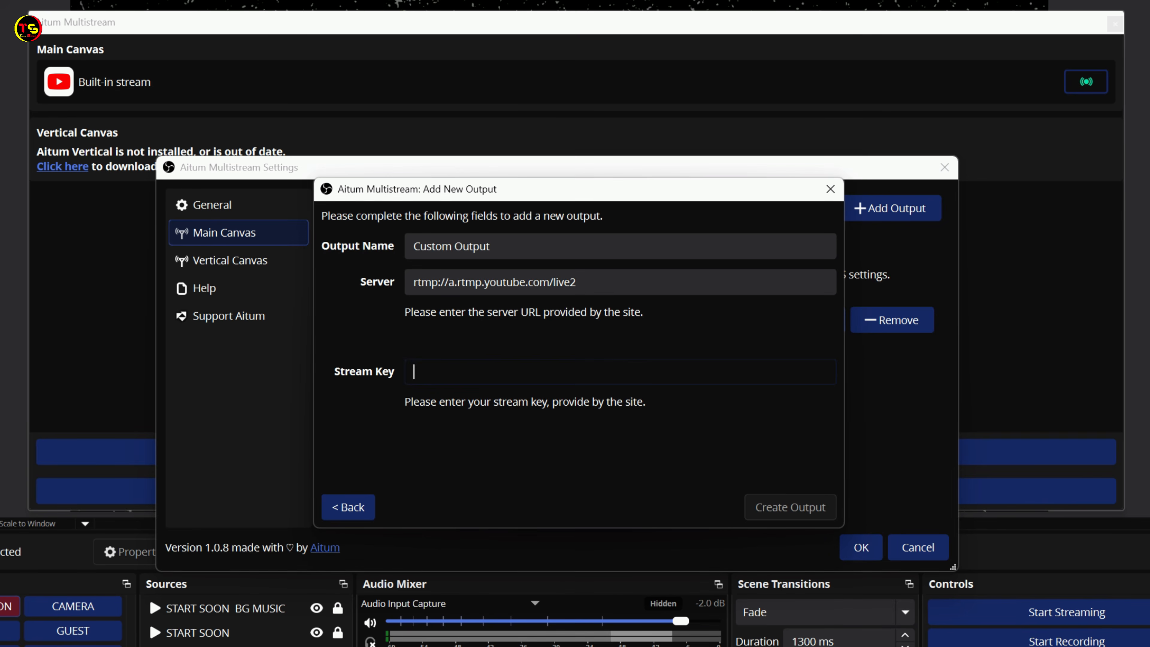
{"action": "right_click", "coordinate": [417, 372]}
{"action": "left_click", "coordinate": [469, 479]}
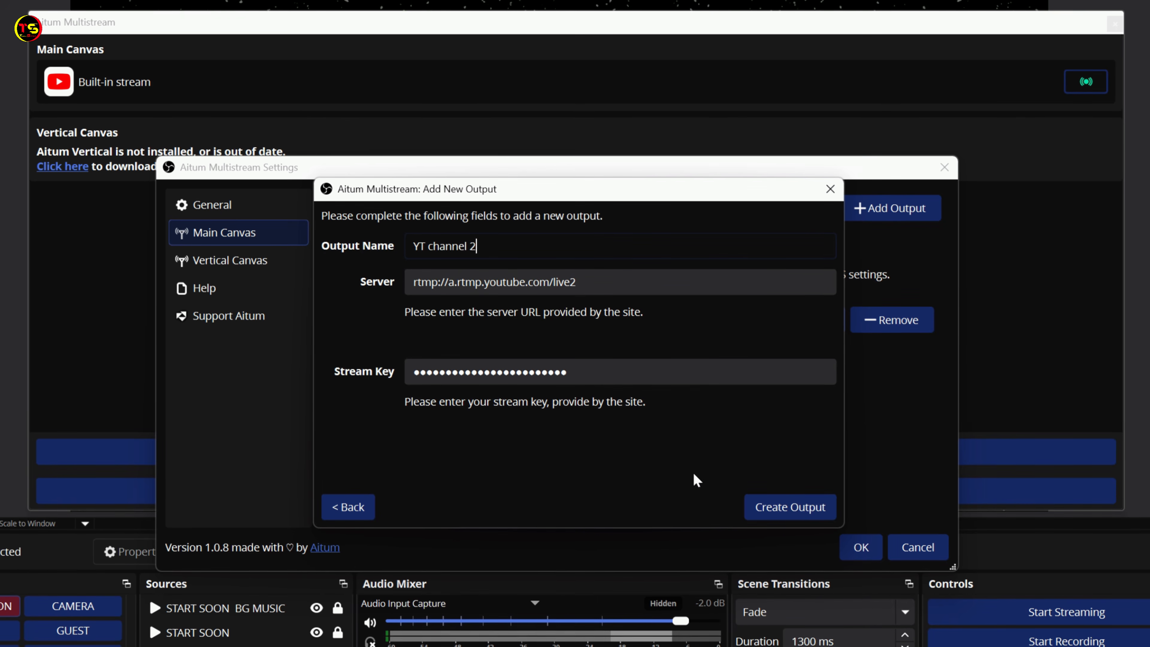
Create the second output under the name "YT channel 2" and save the Aitum Multistream settings
{"action": "left_click", "coordinate": [793, 507]}
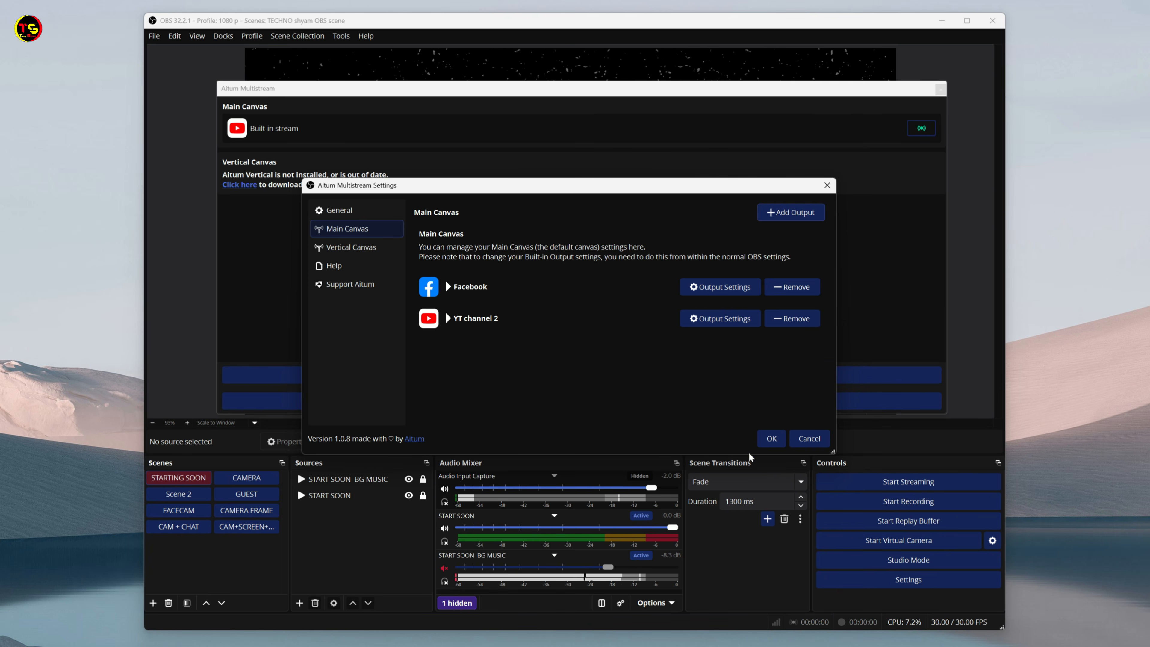
{"action": "left_click", "coordinate": [770, 438]}
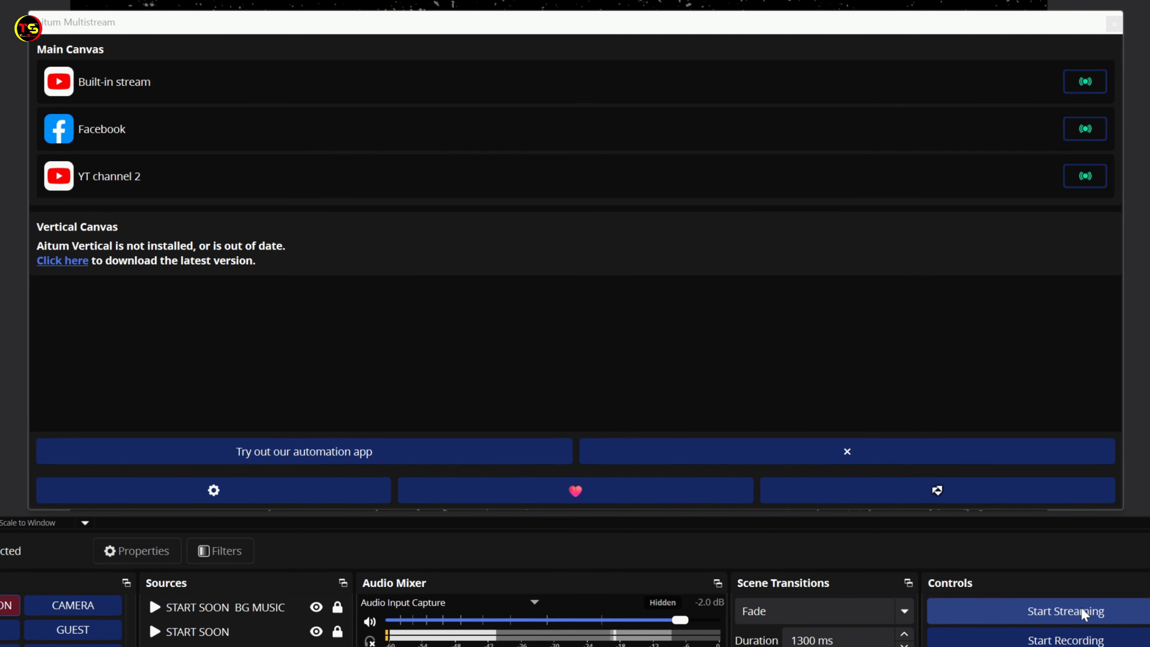
Start streaming on the built-in stream, Facebook and YT channel 2 outputs in the Aitum Multistream dock
{"action": "left_click", "coordinate": [1083, 83]}
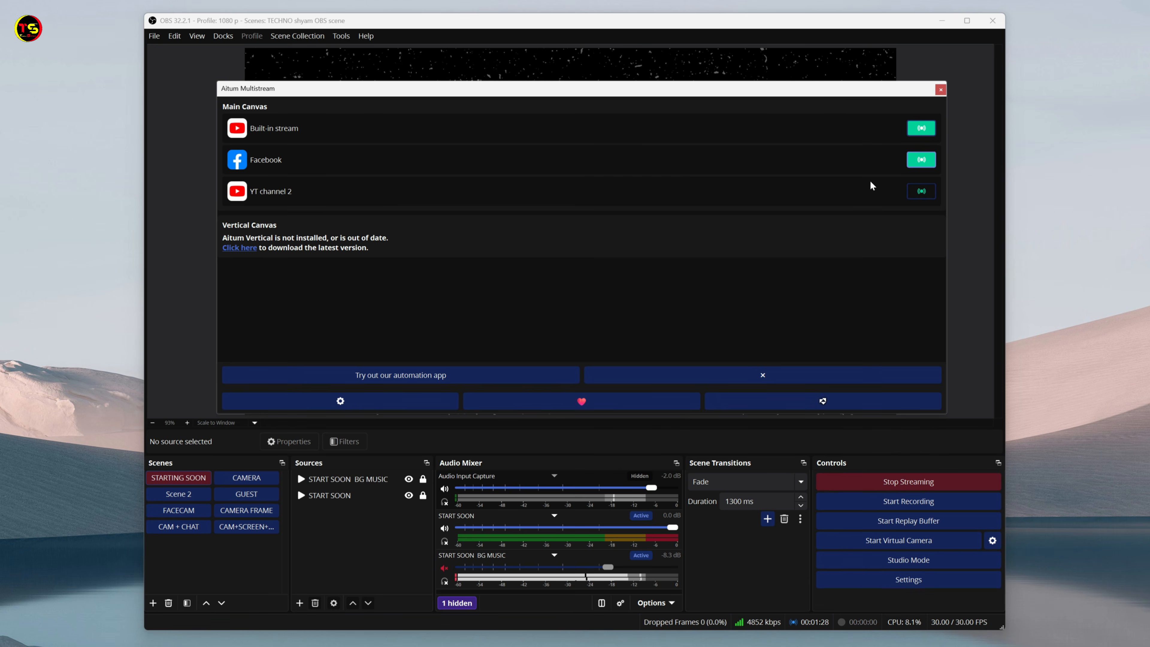
{"action": "left_click", "coordinate": [916, 191]}
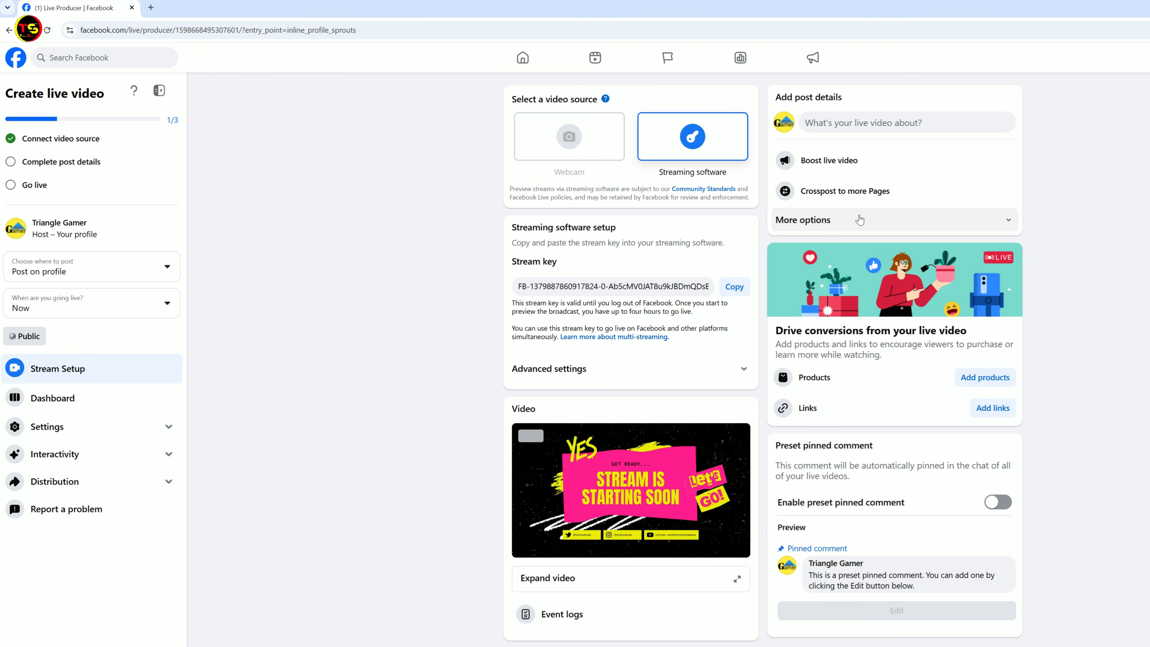
On Facebook Live Producer, save the post details with title "Test facebook" and description "test", and go live
{"action": "left_click", "coordinate": [826, 127]}
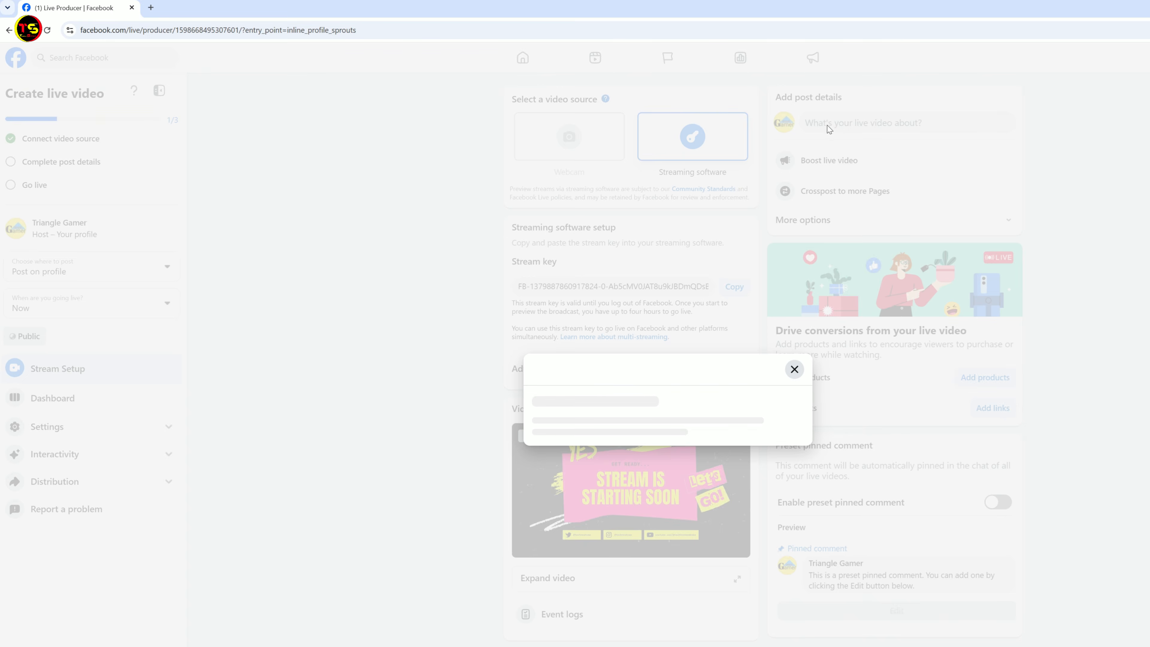
{"action": "left_click", "coordinate": [537, 246]}
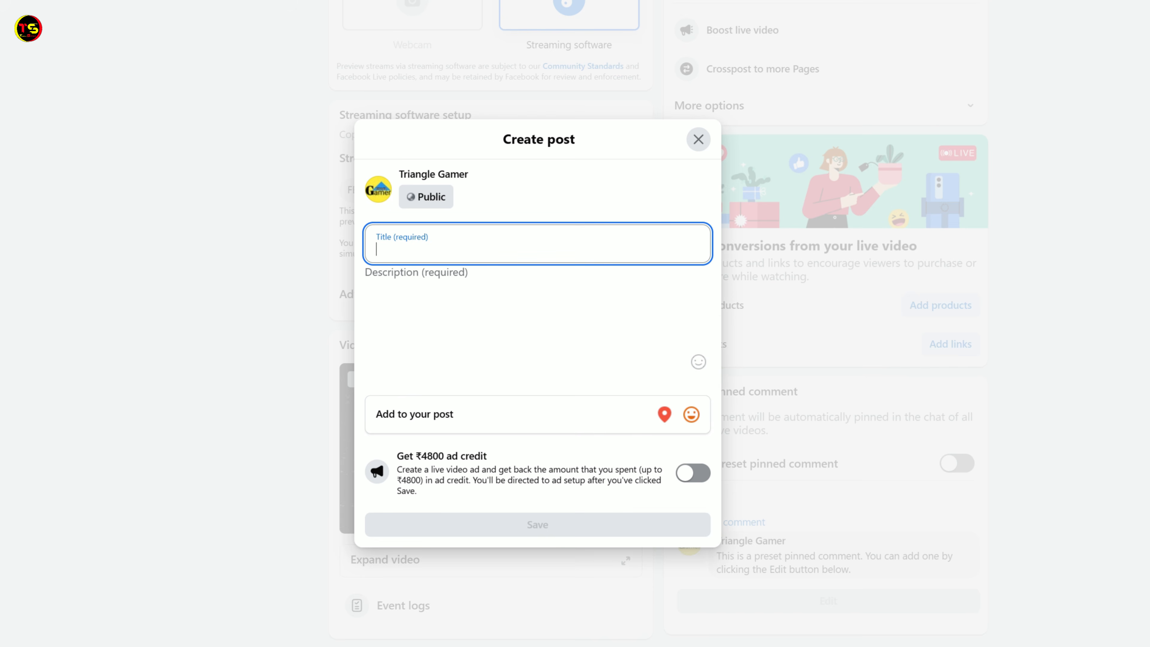
{"action": "type", "text": "Test facebook"}
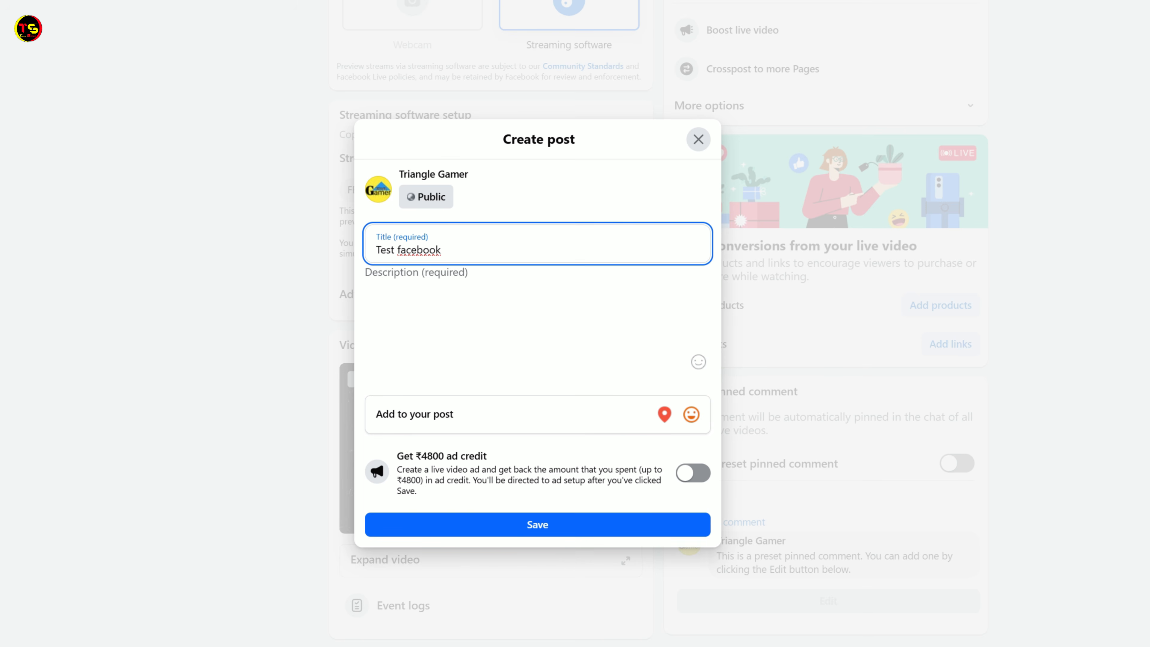
{"action": "left_click", "coordinate": [456, 277]}
{"action": "type", "text": "test"}
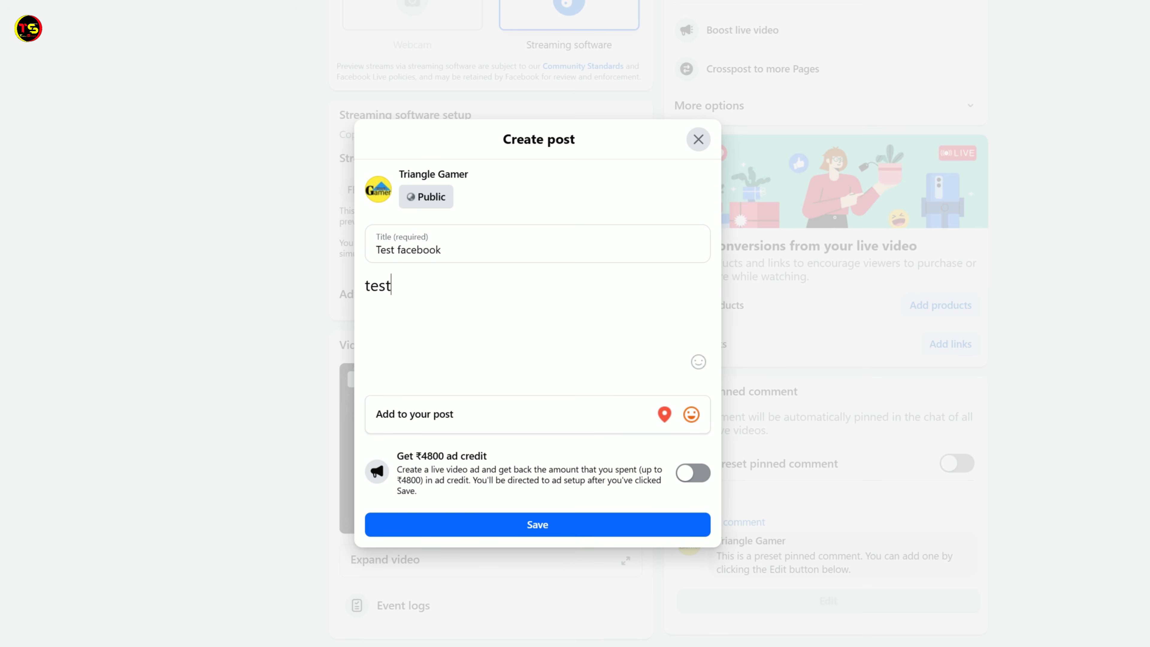
{"action": "left_click", "coordinate": [534, 526]}
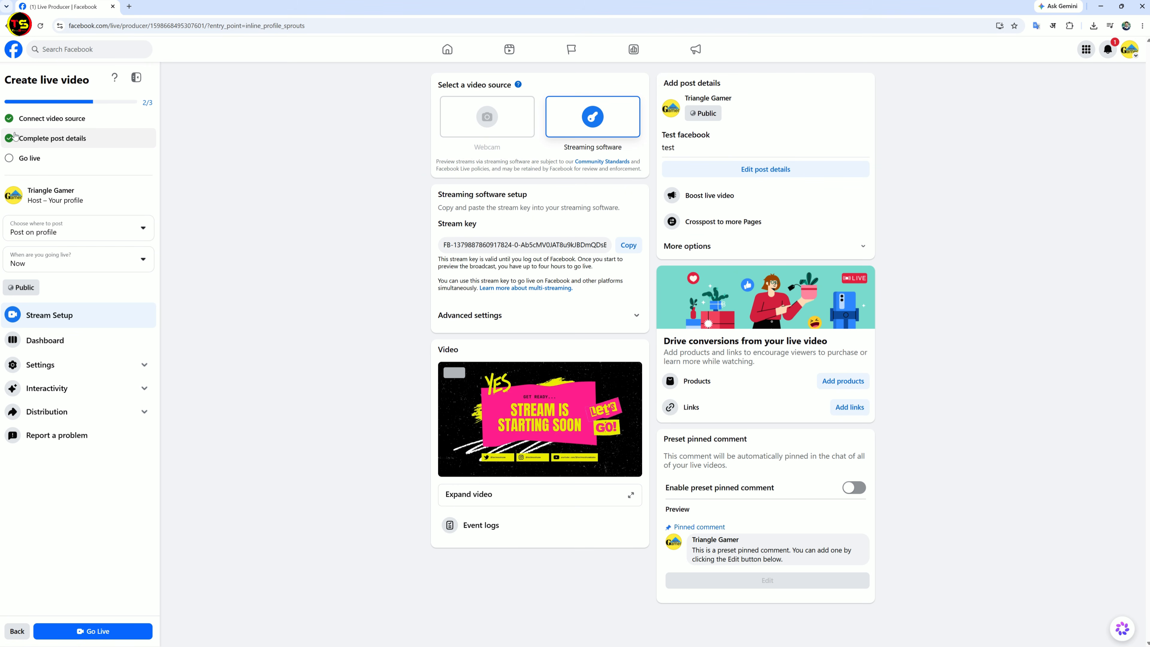
{"action": "left_click", "coordinate": [97, 632]}
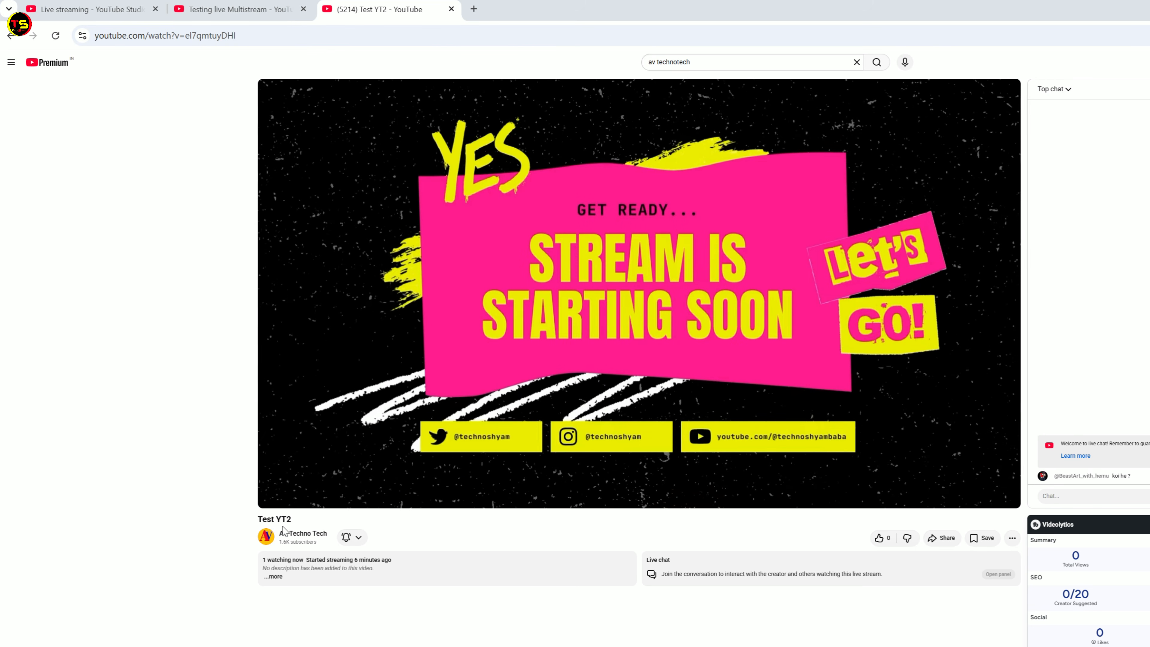
View the "Testing live Multistream" broadcast on YouTube to check that it is live
{"action": "left_click", "coordinate": [268, 15]}
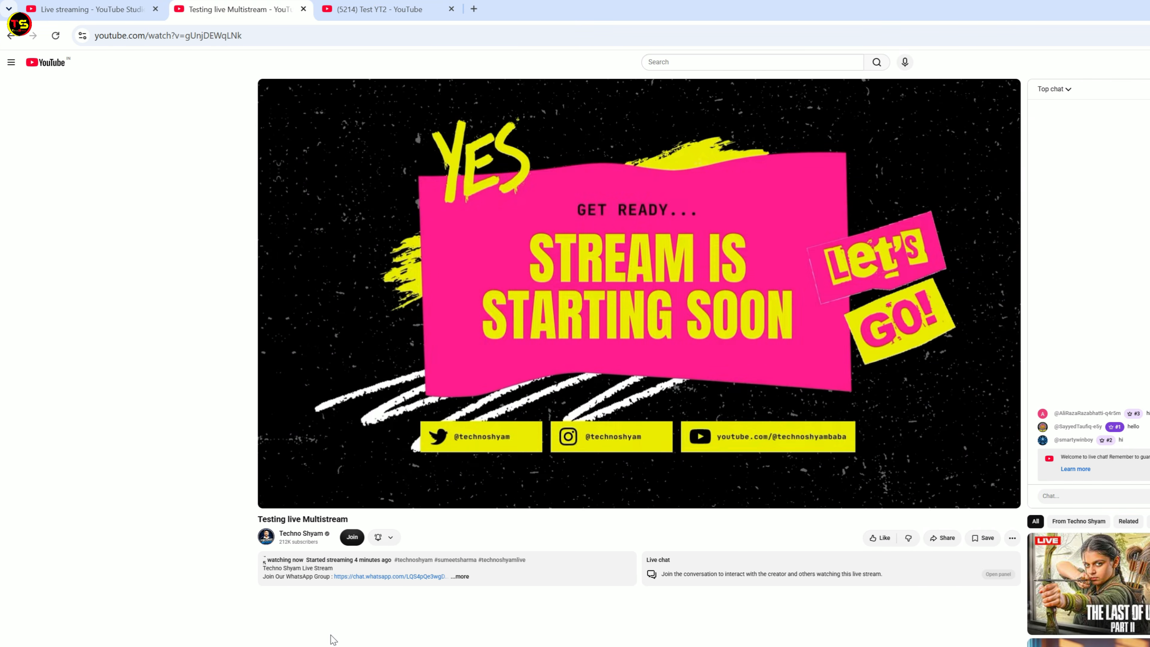